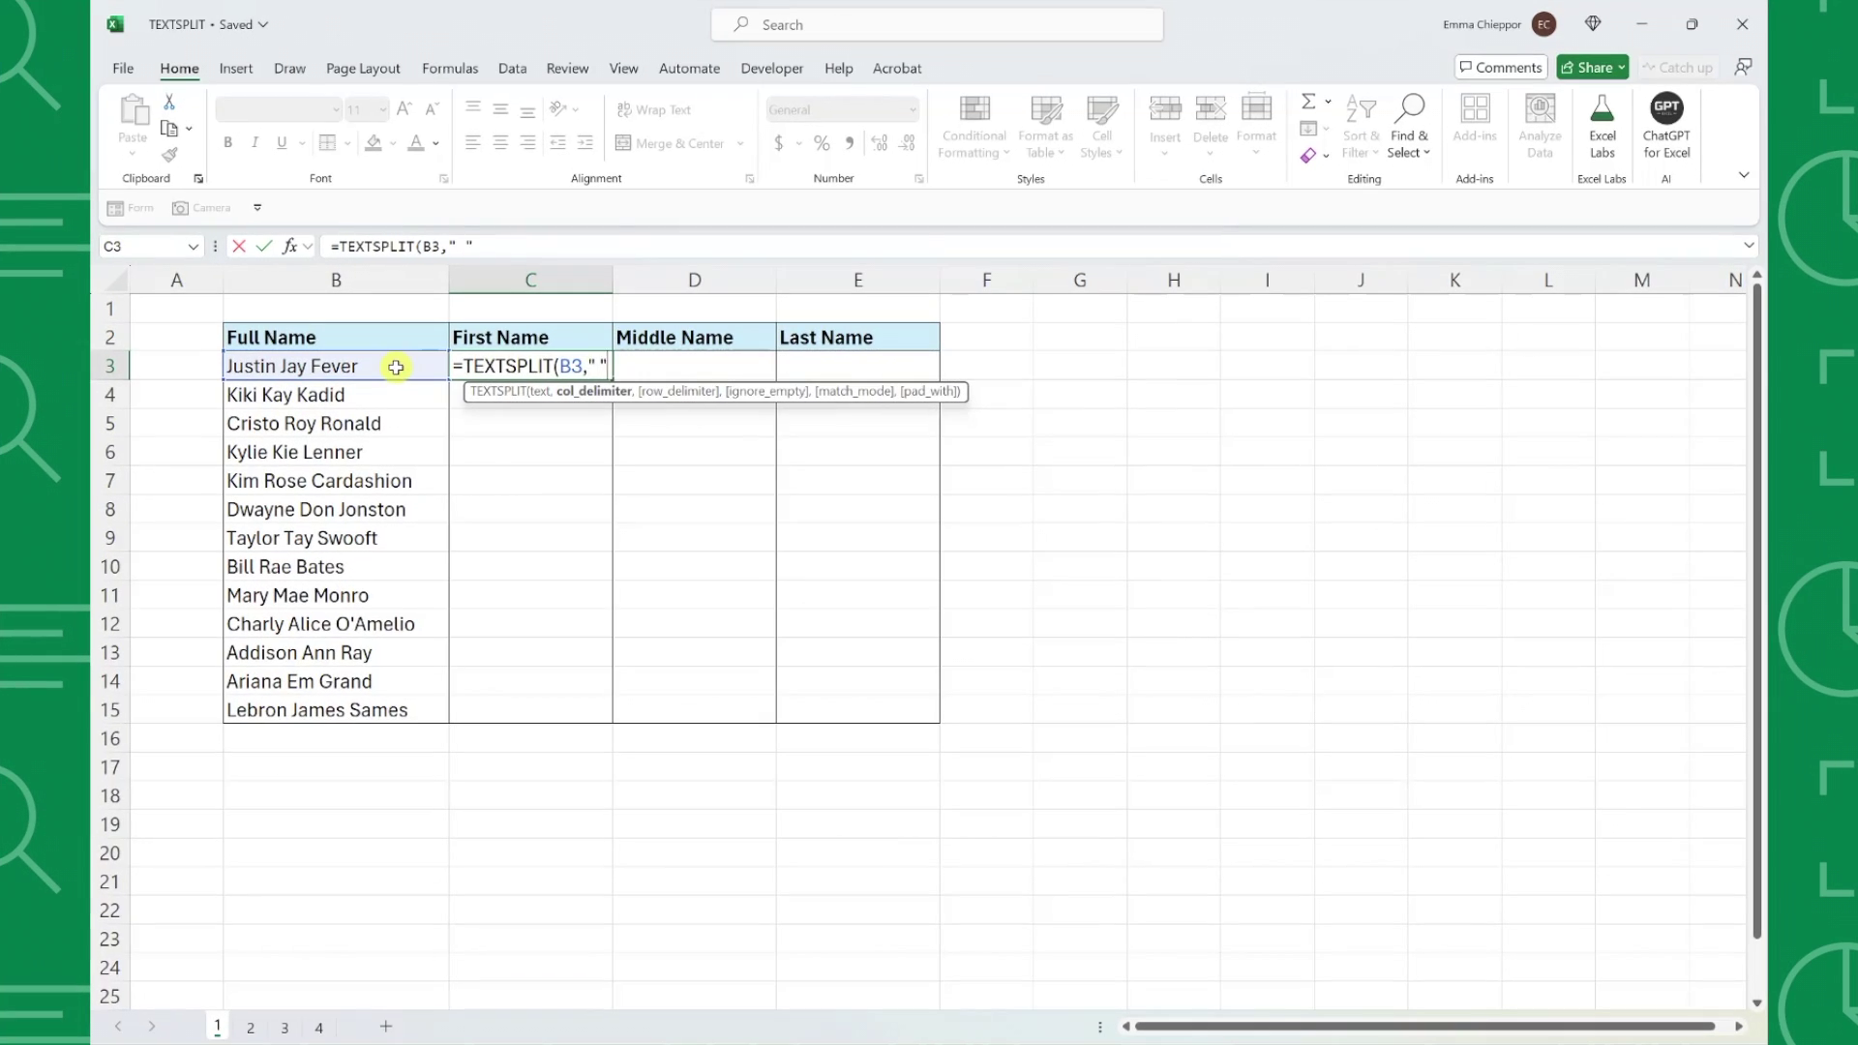
Fill the name-split formula from C3 down to row 15, then enter =TEXTSPLIT(B3,"-",",") in B8 on sheet 4
text())
key(Return)
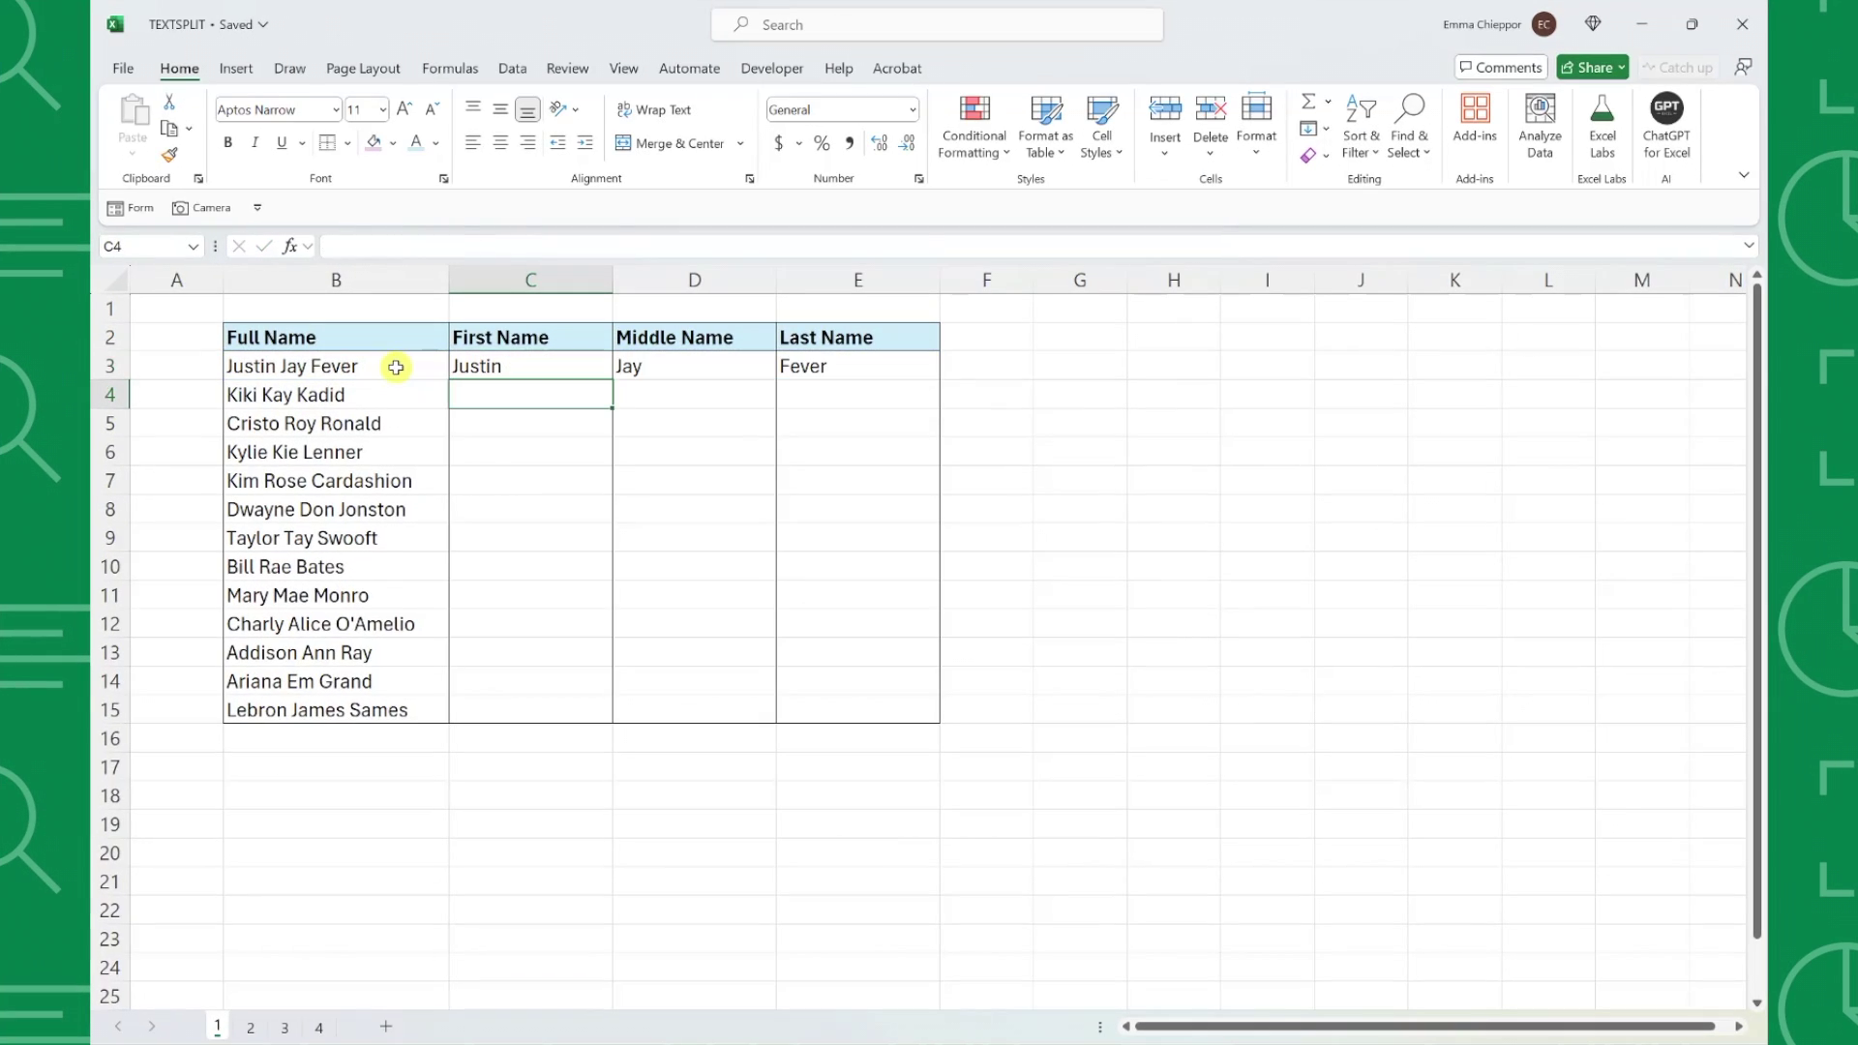
click(568, 364)
drag(611, 379, 594, 713)
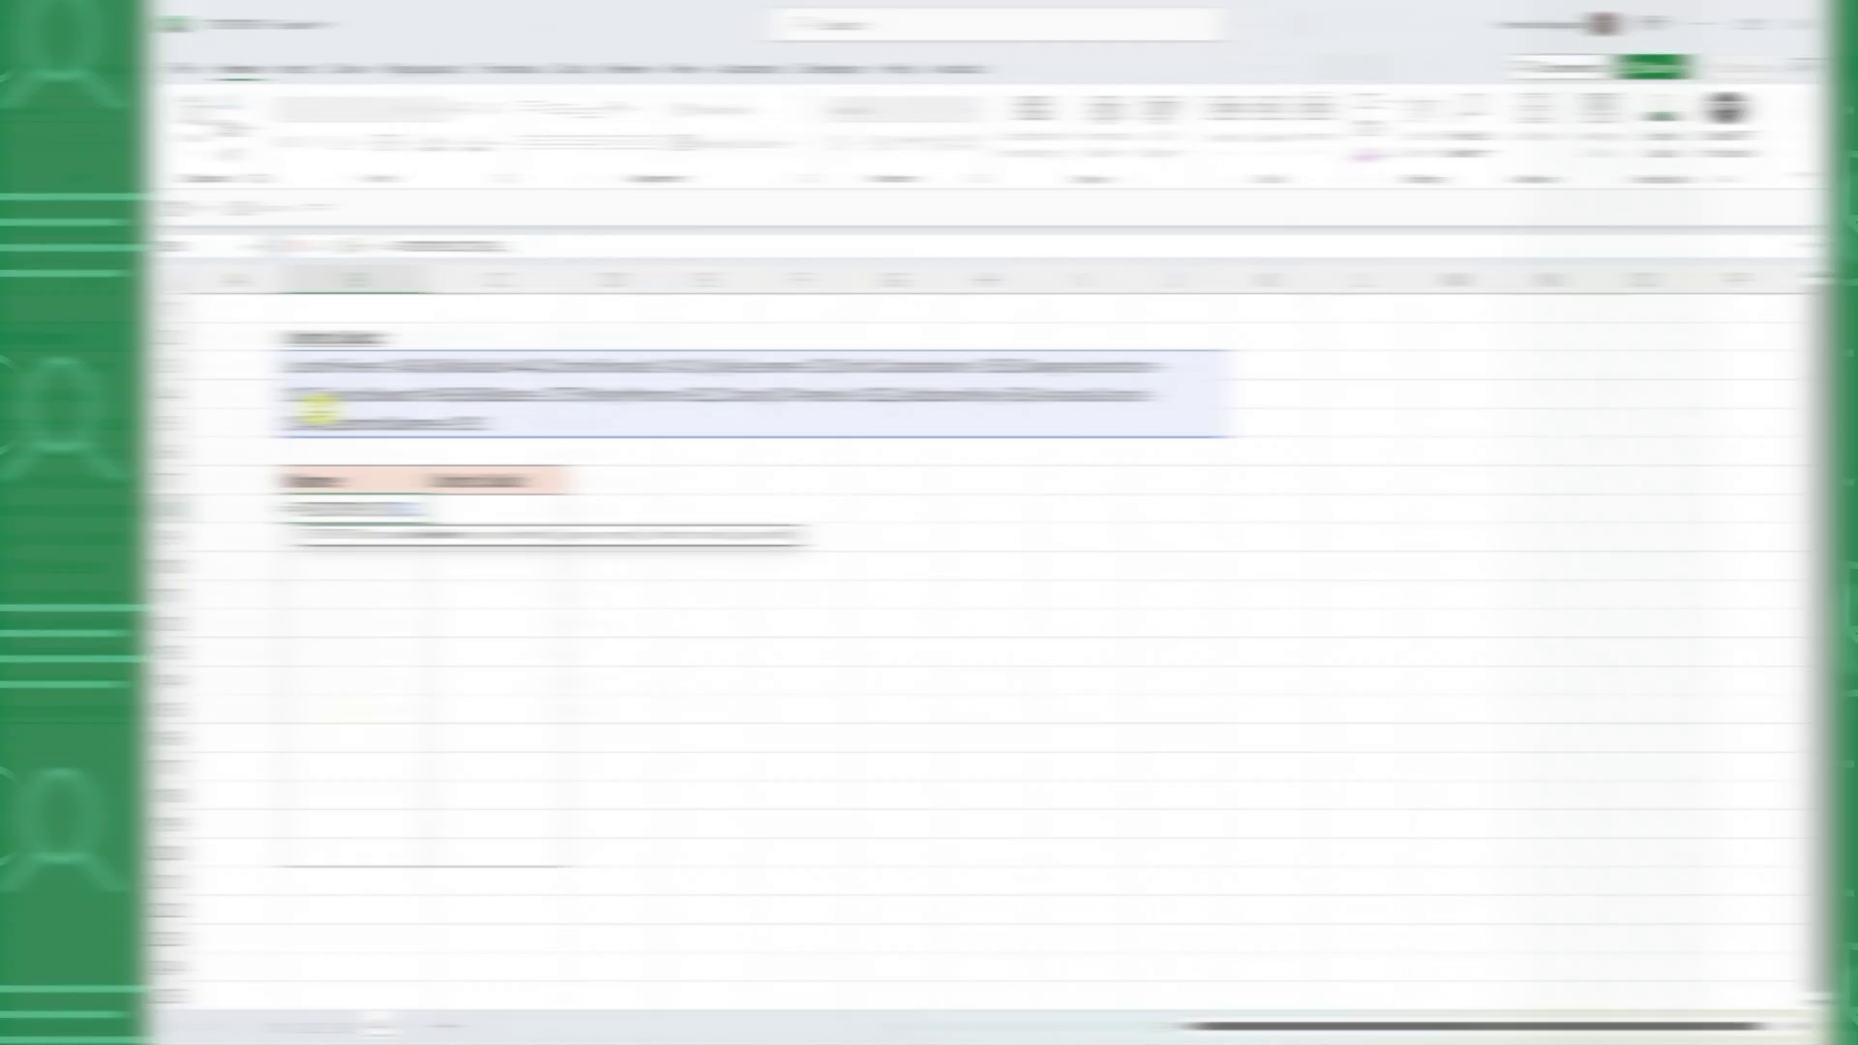
text(",","))
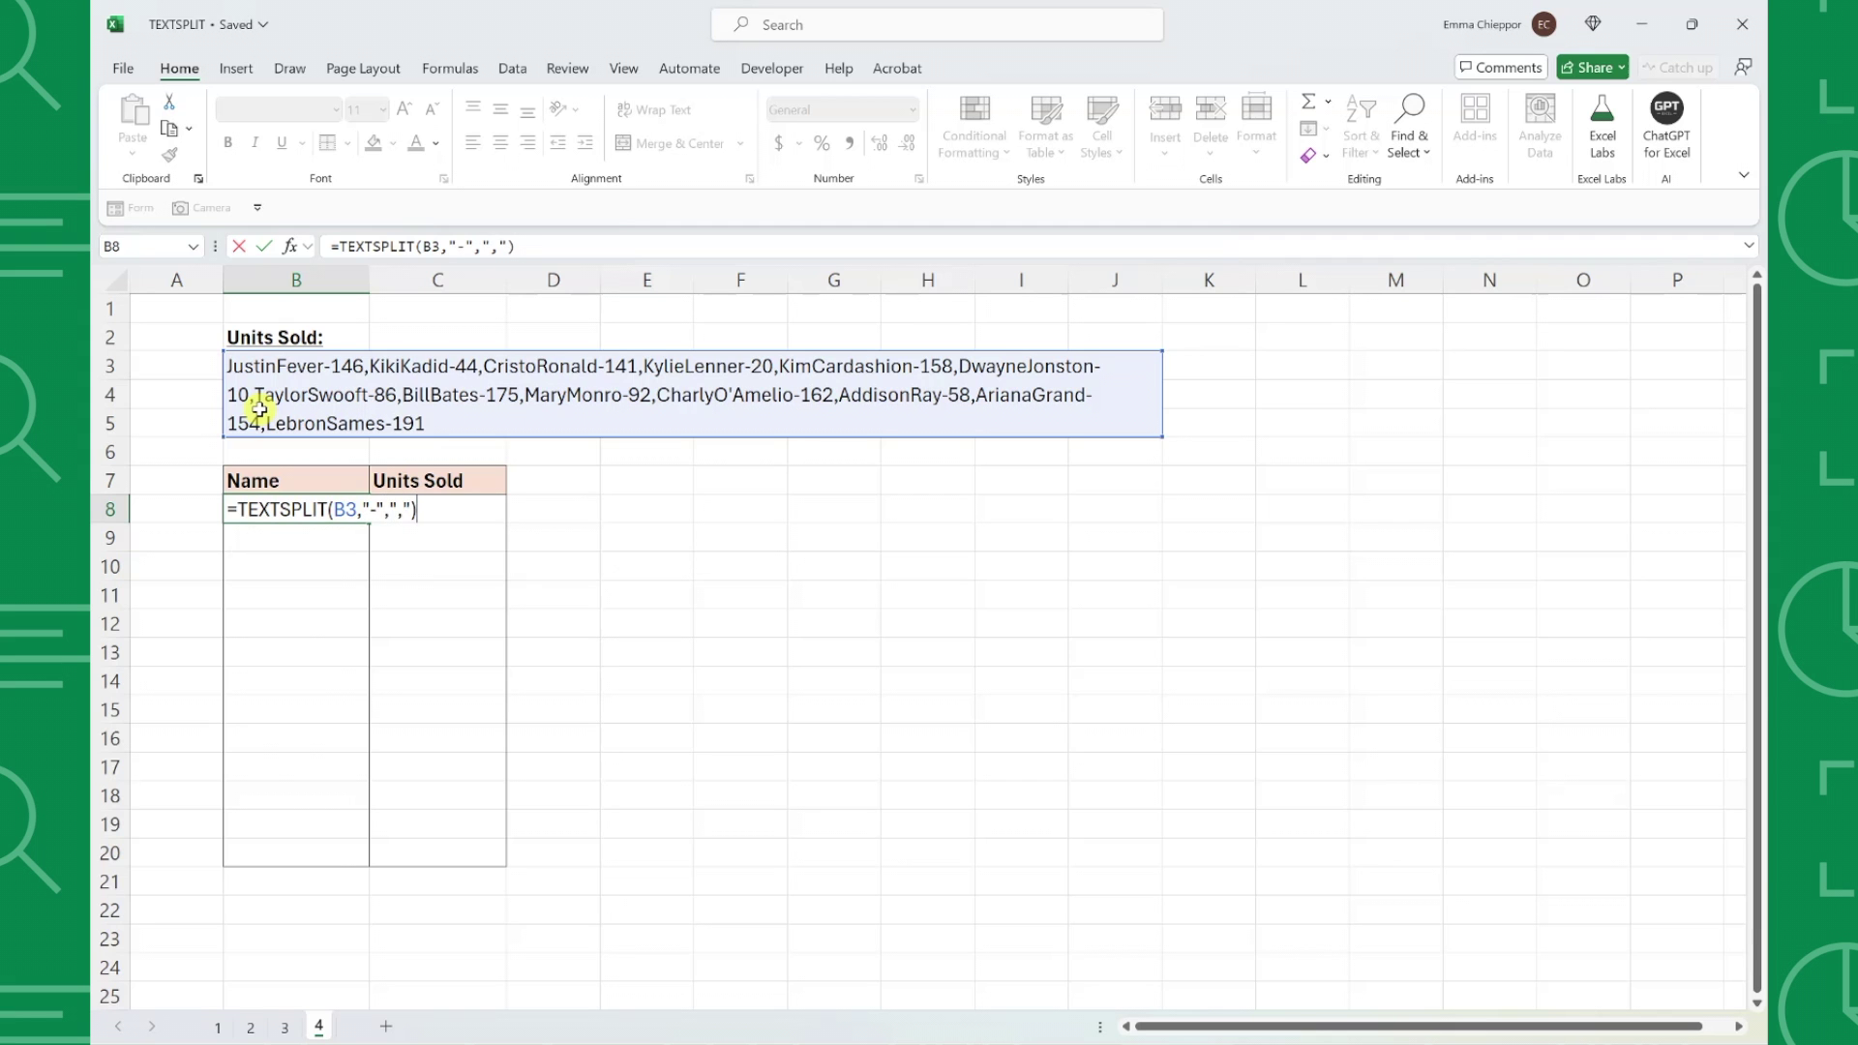
key(Return)
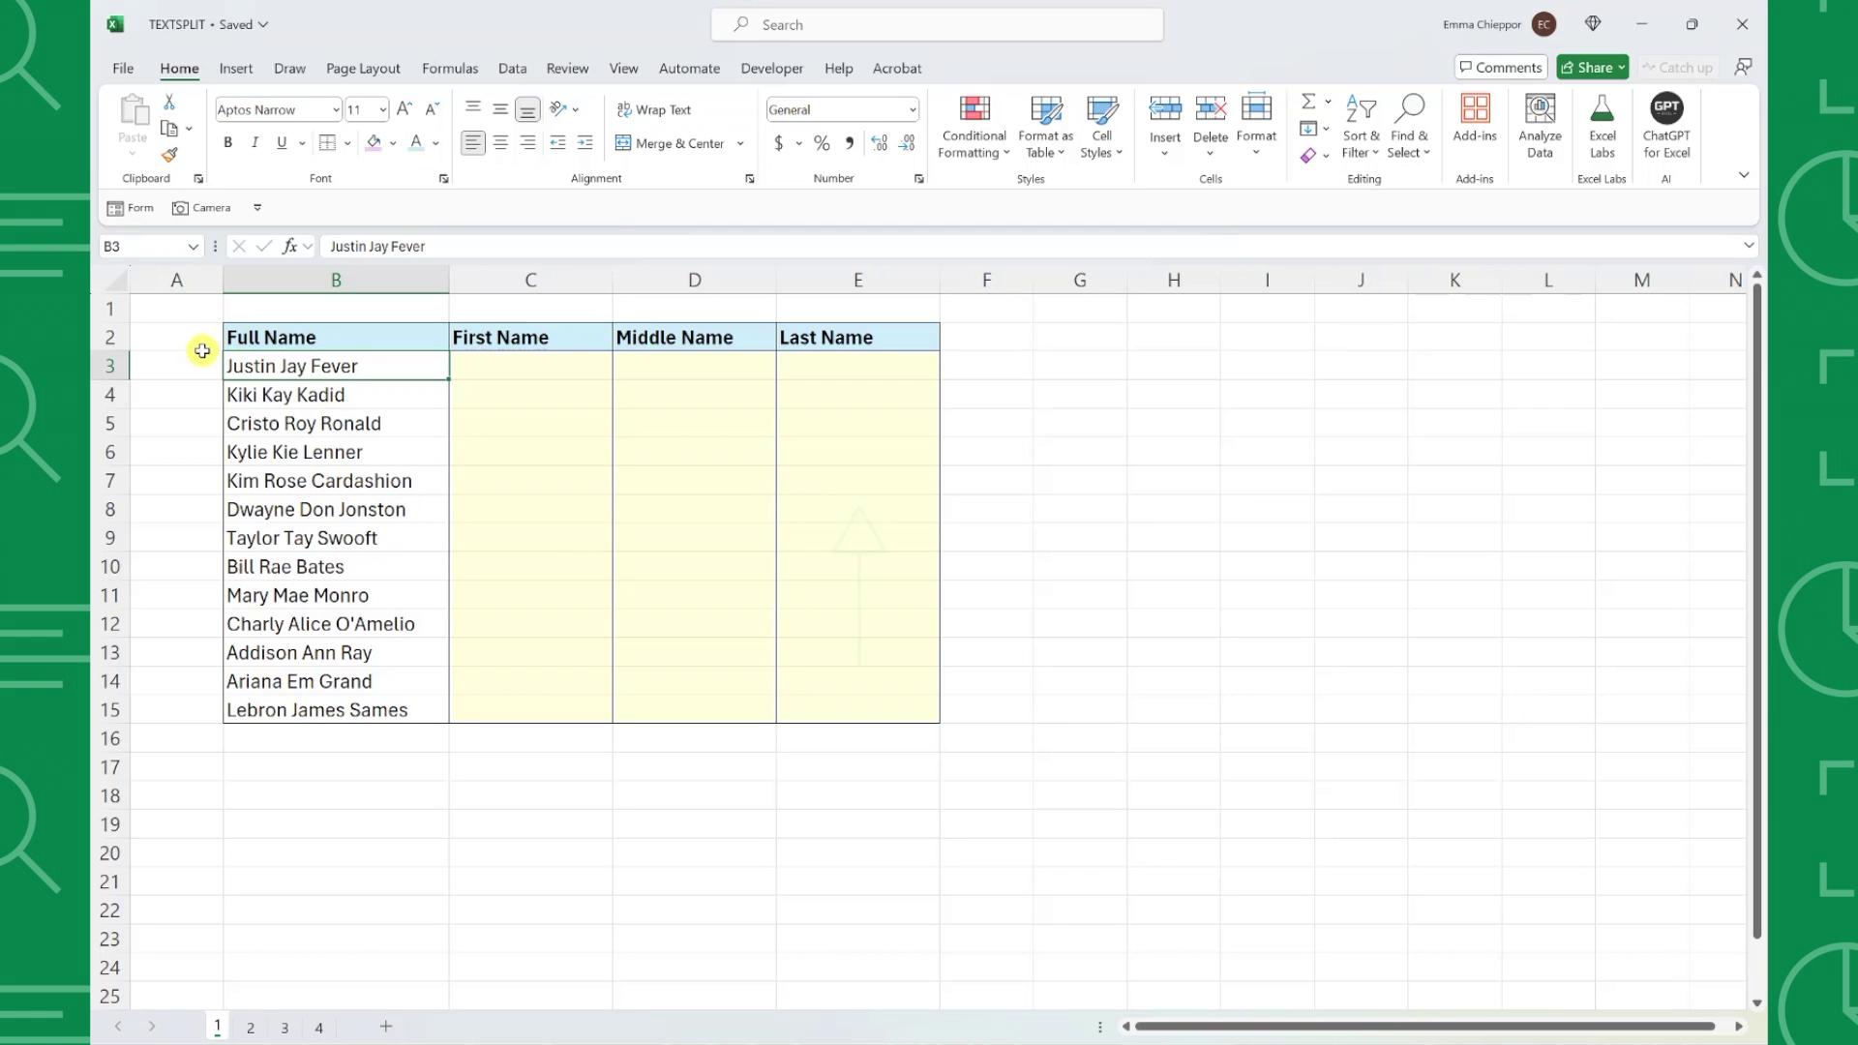
drag(237, 365, 260, 710)
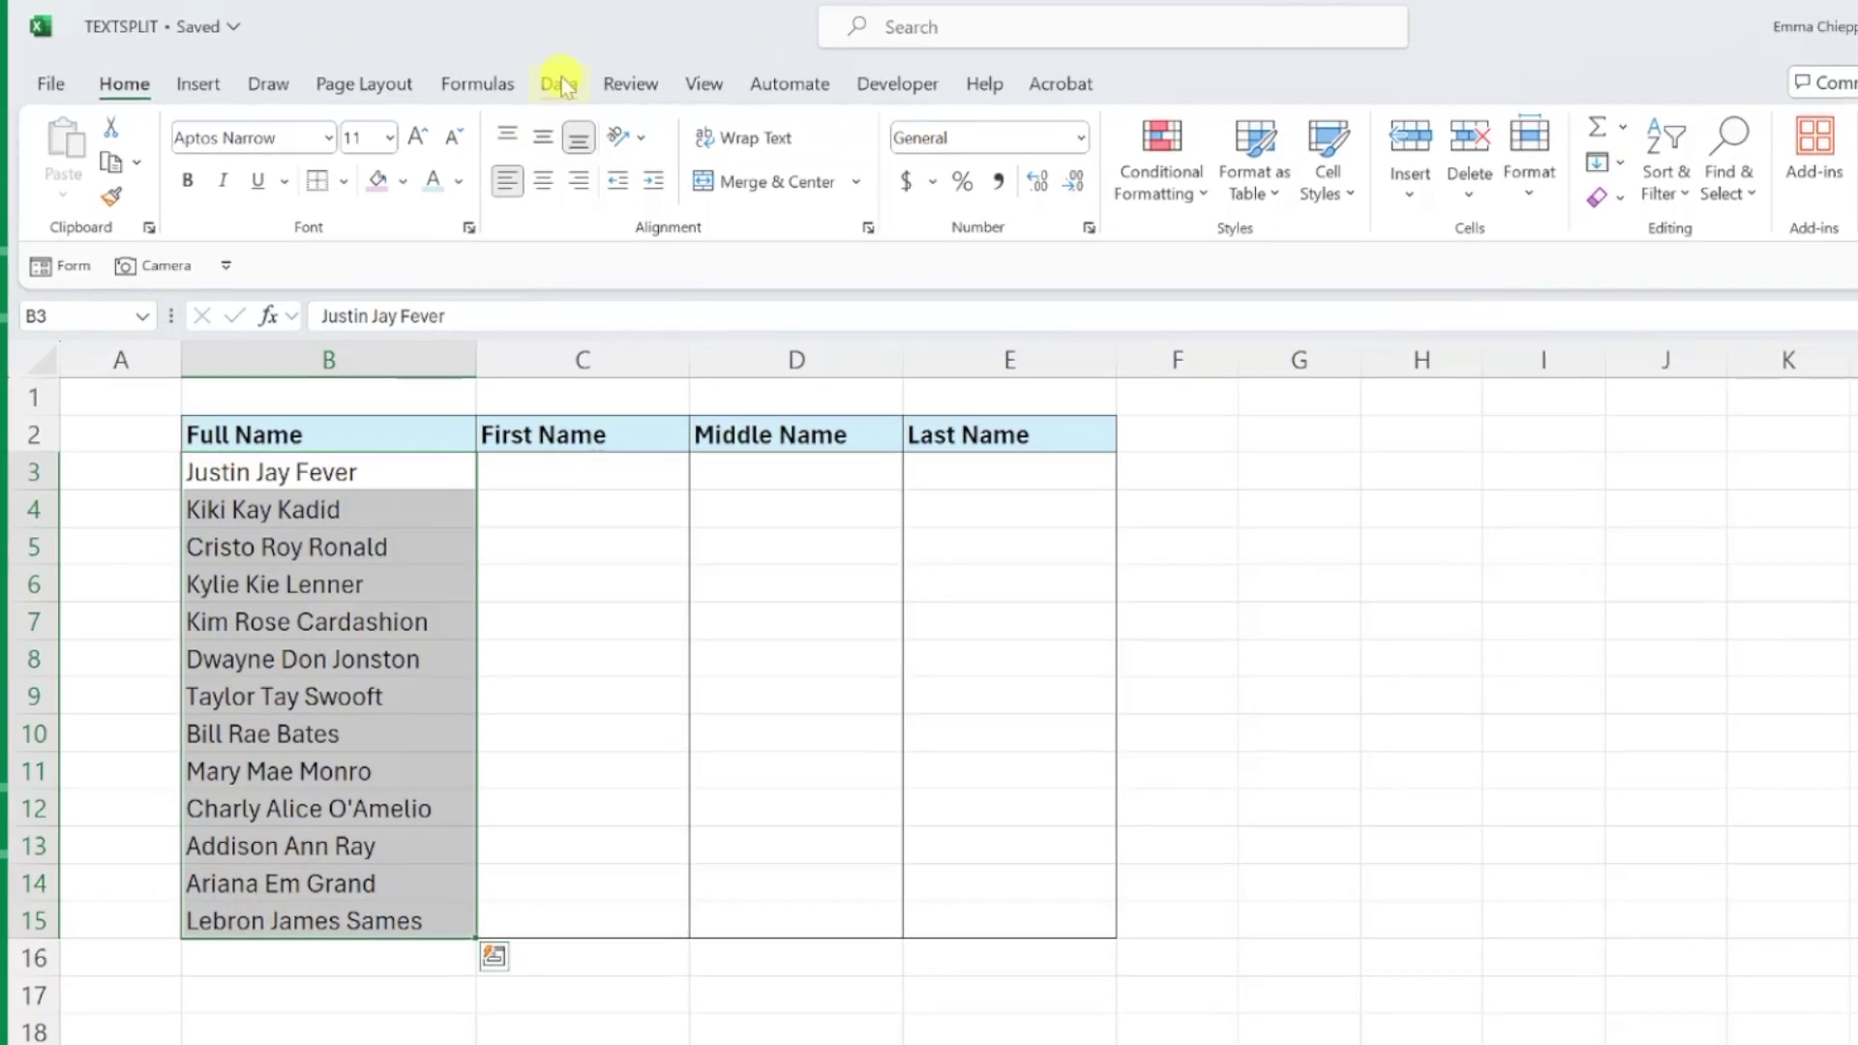
click(561, 85)
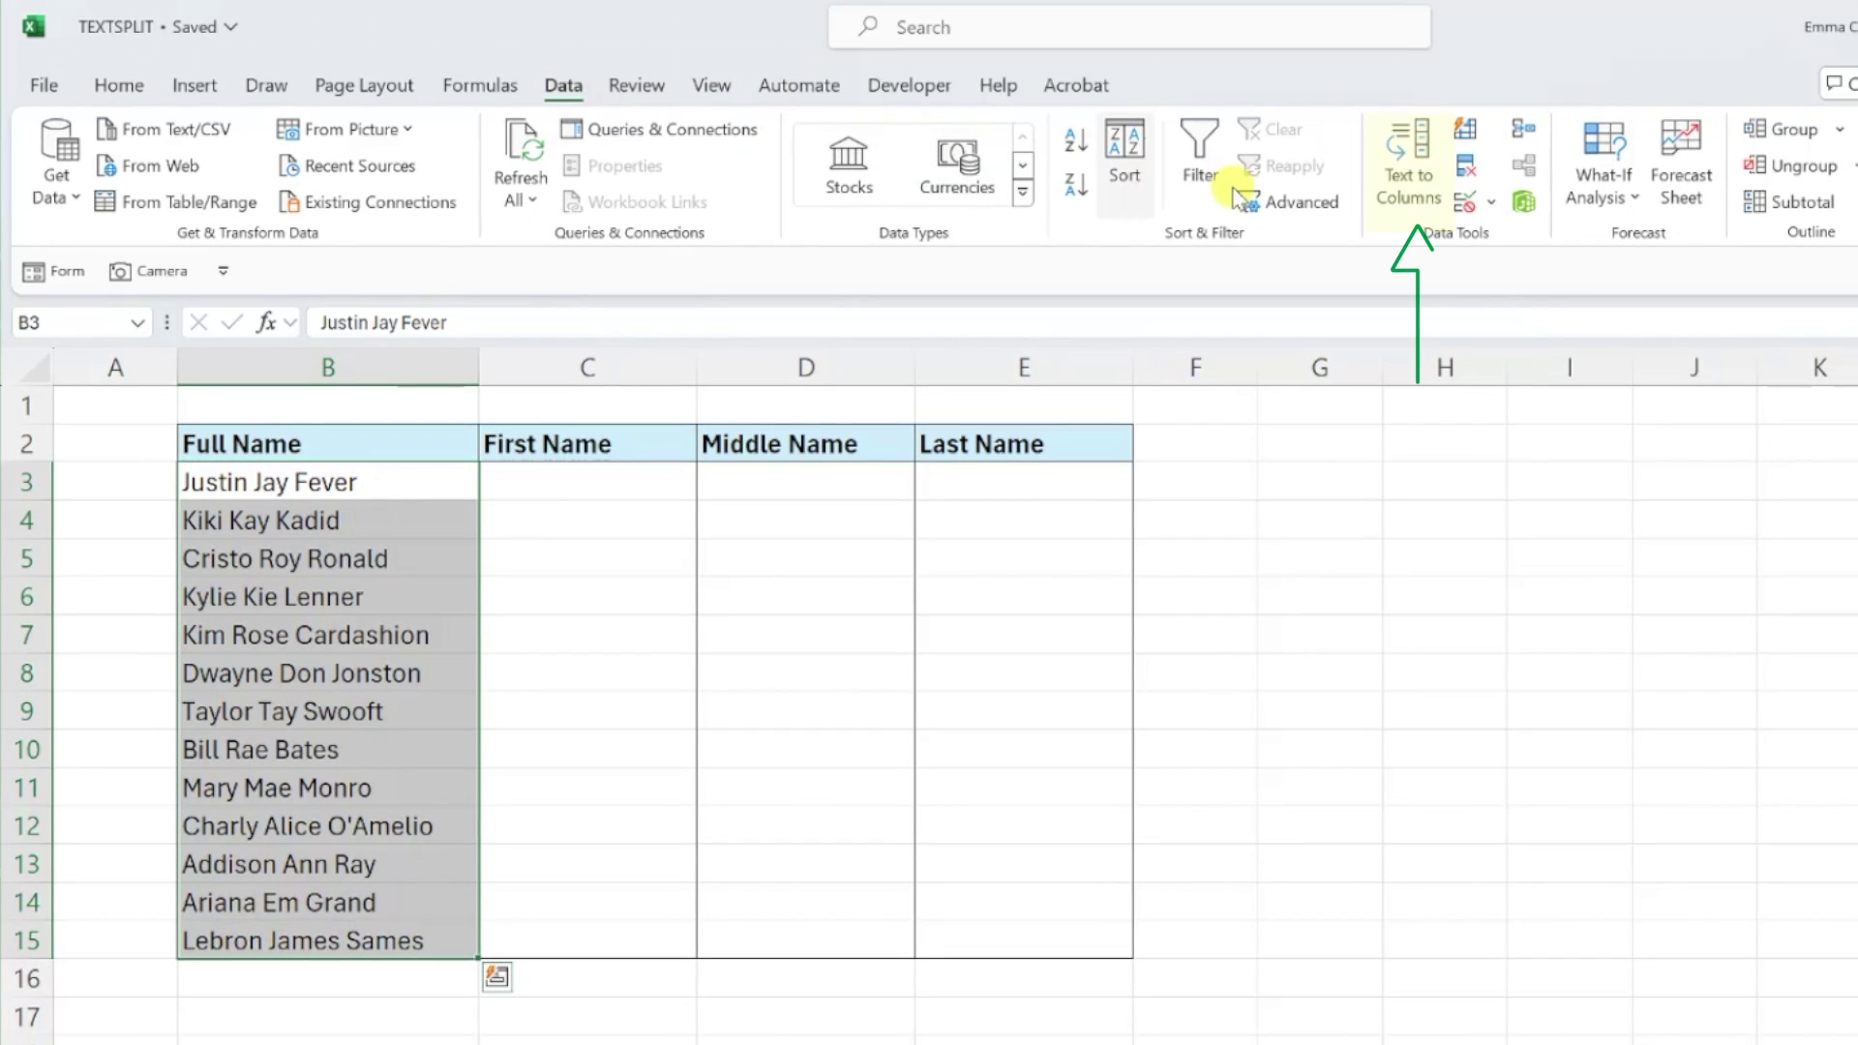
click(1408, 199)
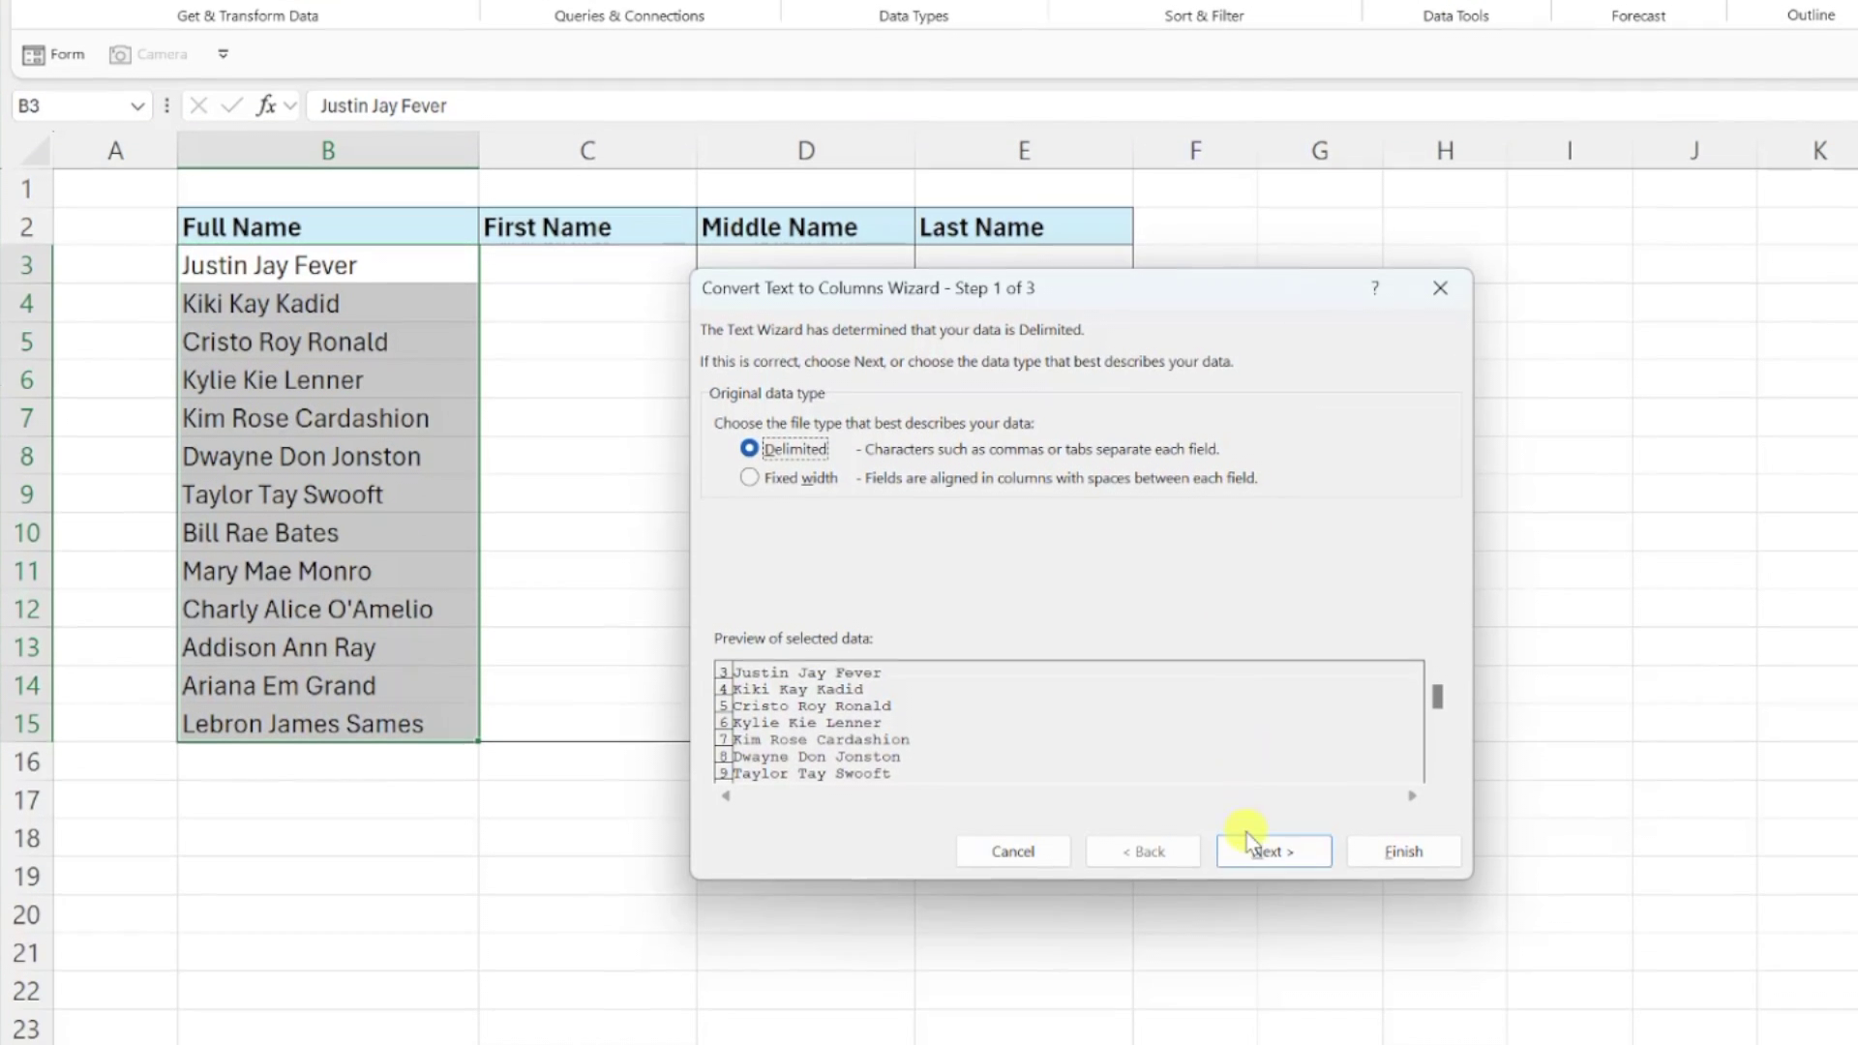
click(1253, 851)
click(1253, 852)
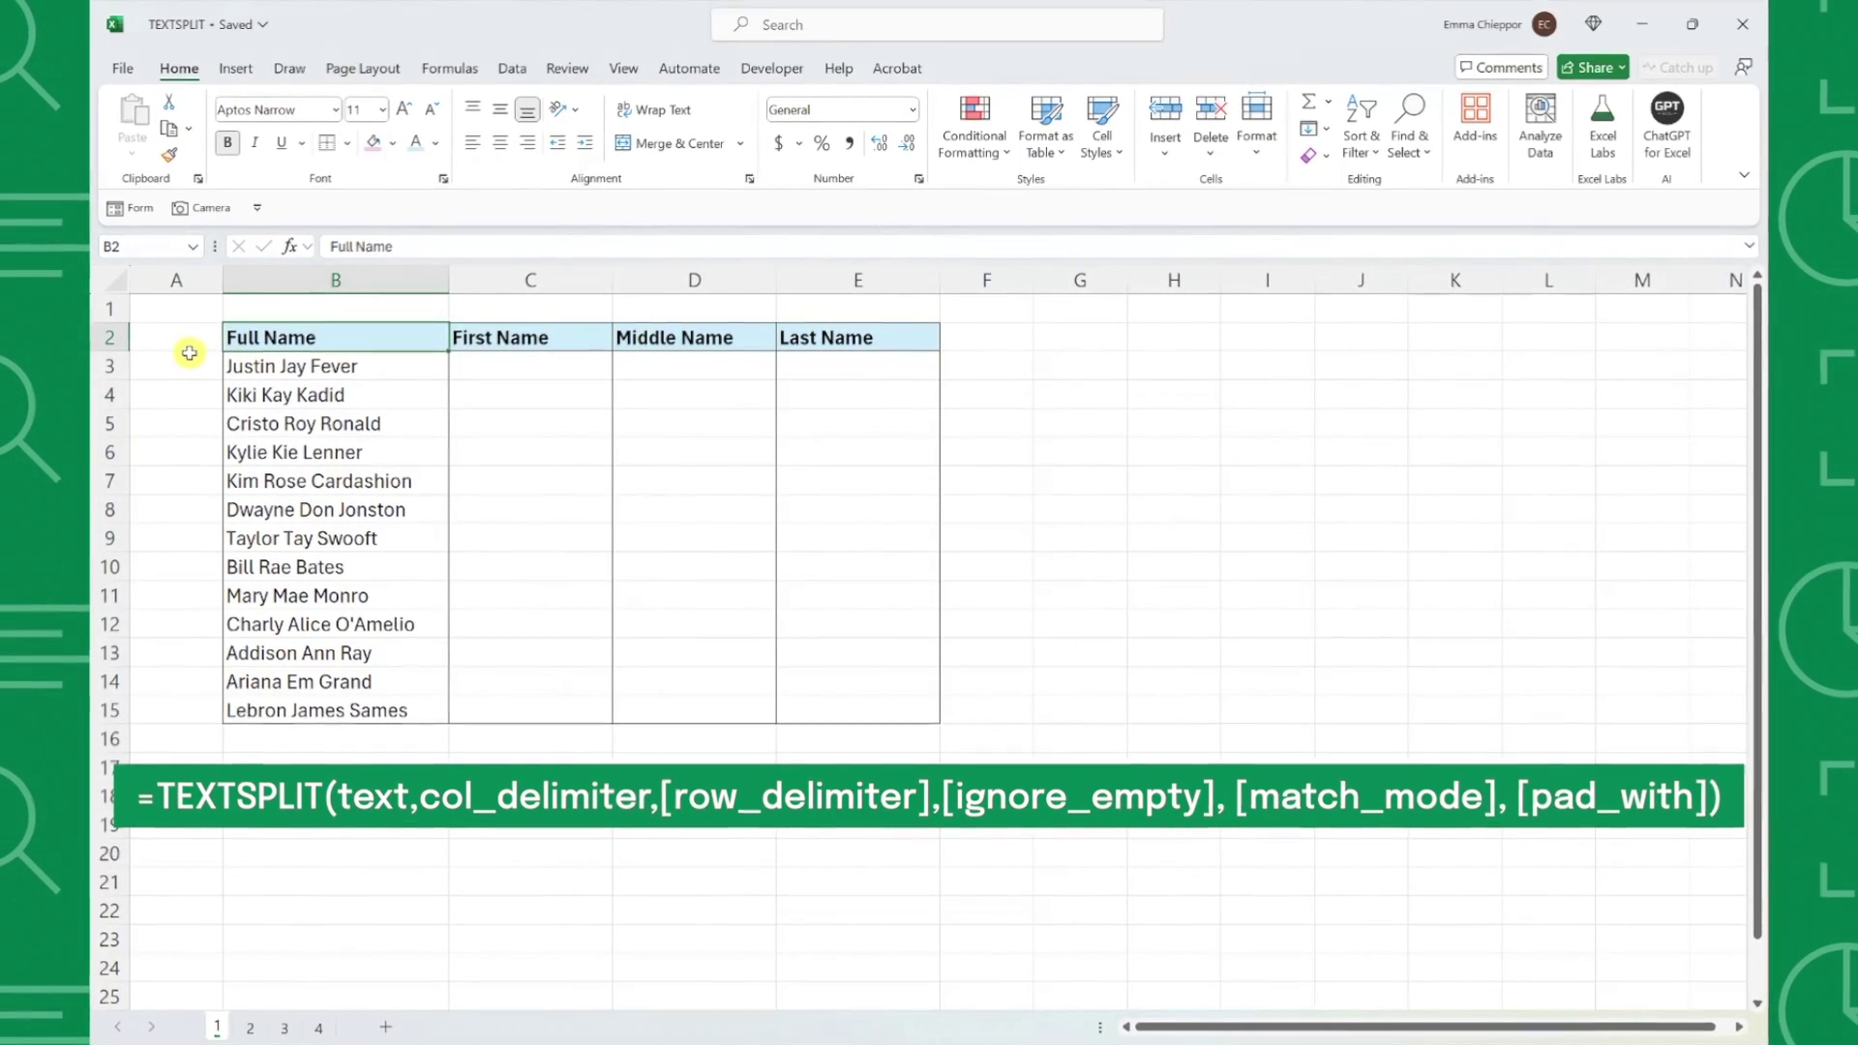
Enter =TEXTSPLIT(B3," ") in C3 to split the first full name into first, middle and last
click(457, 365)
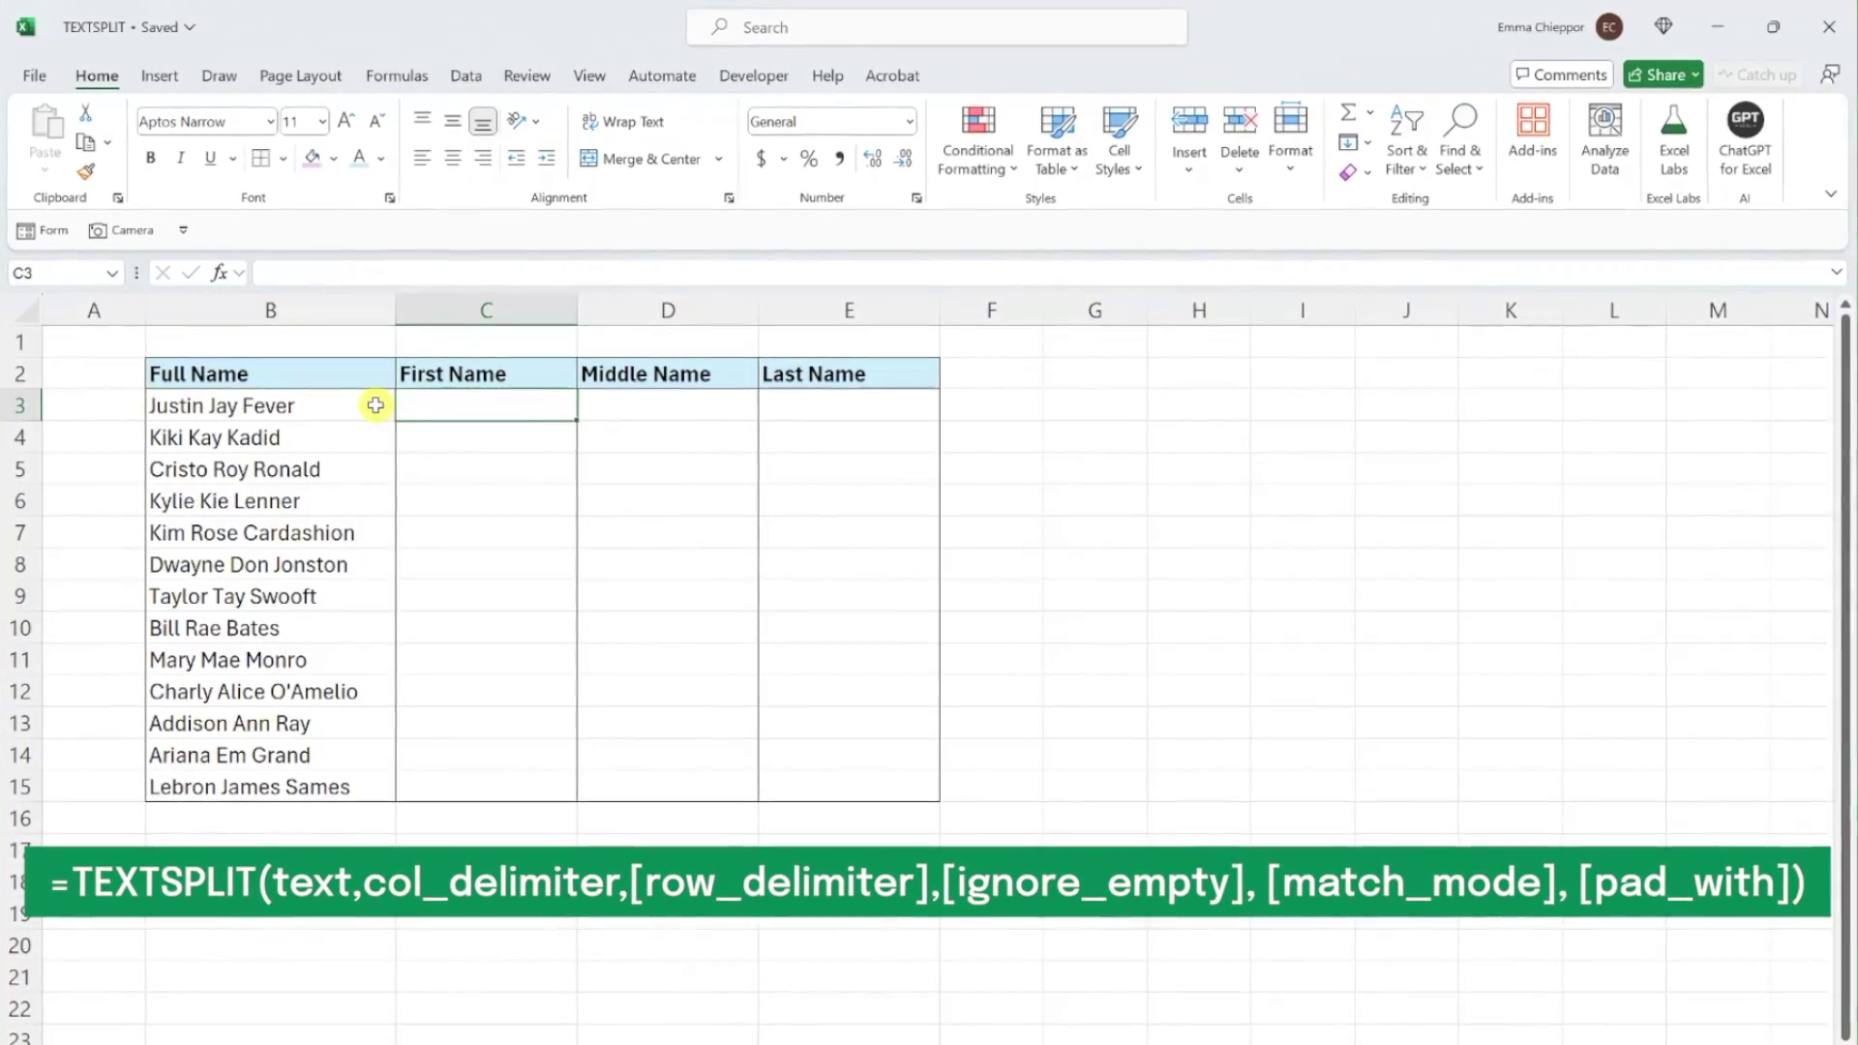
text(=texts)
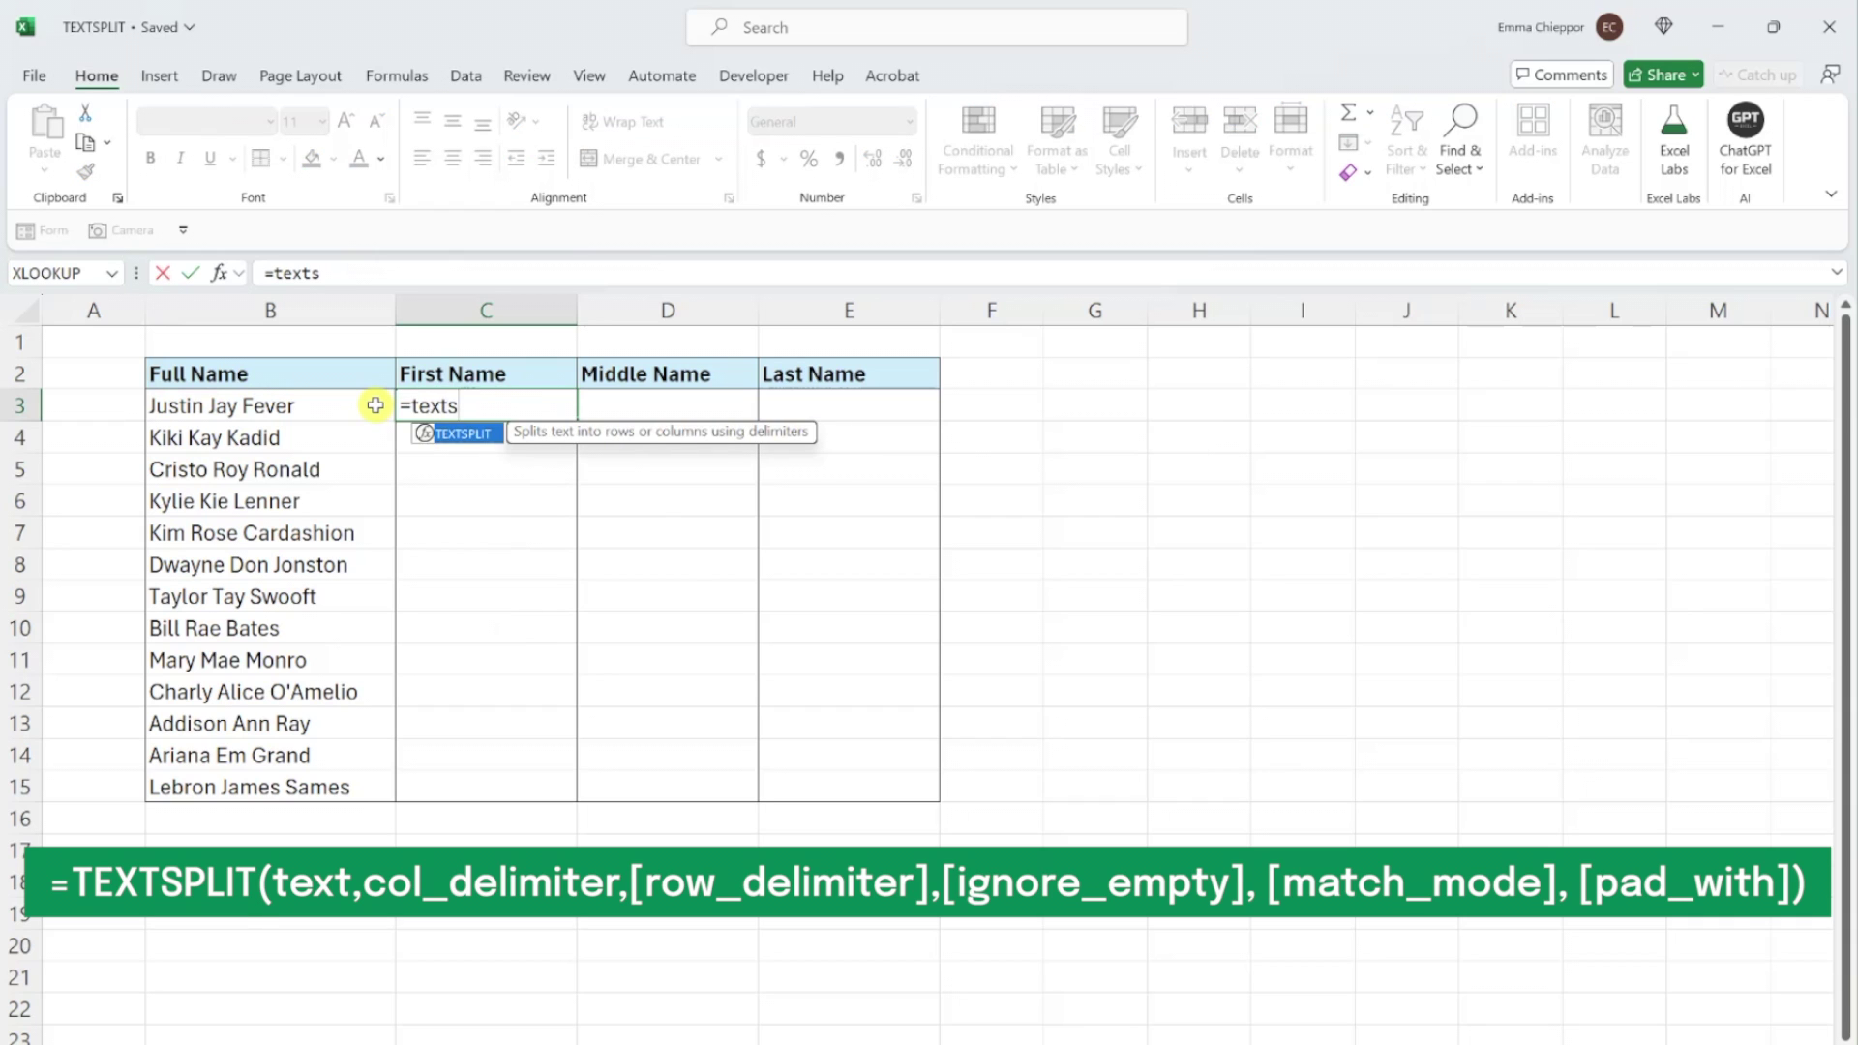
key(Tab)
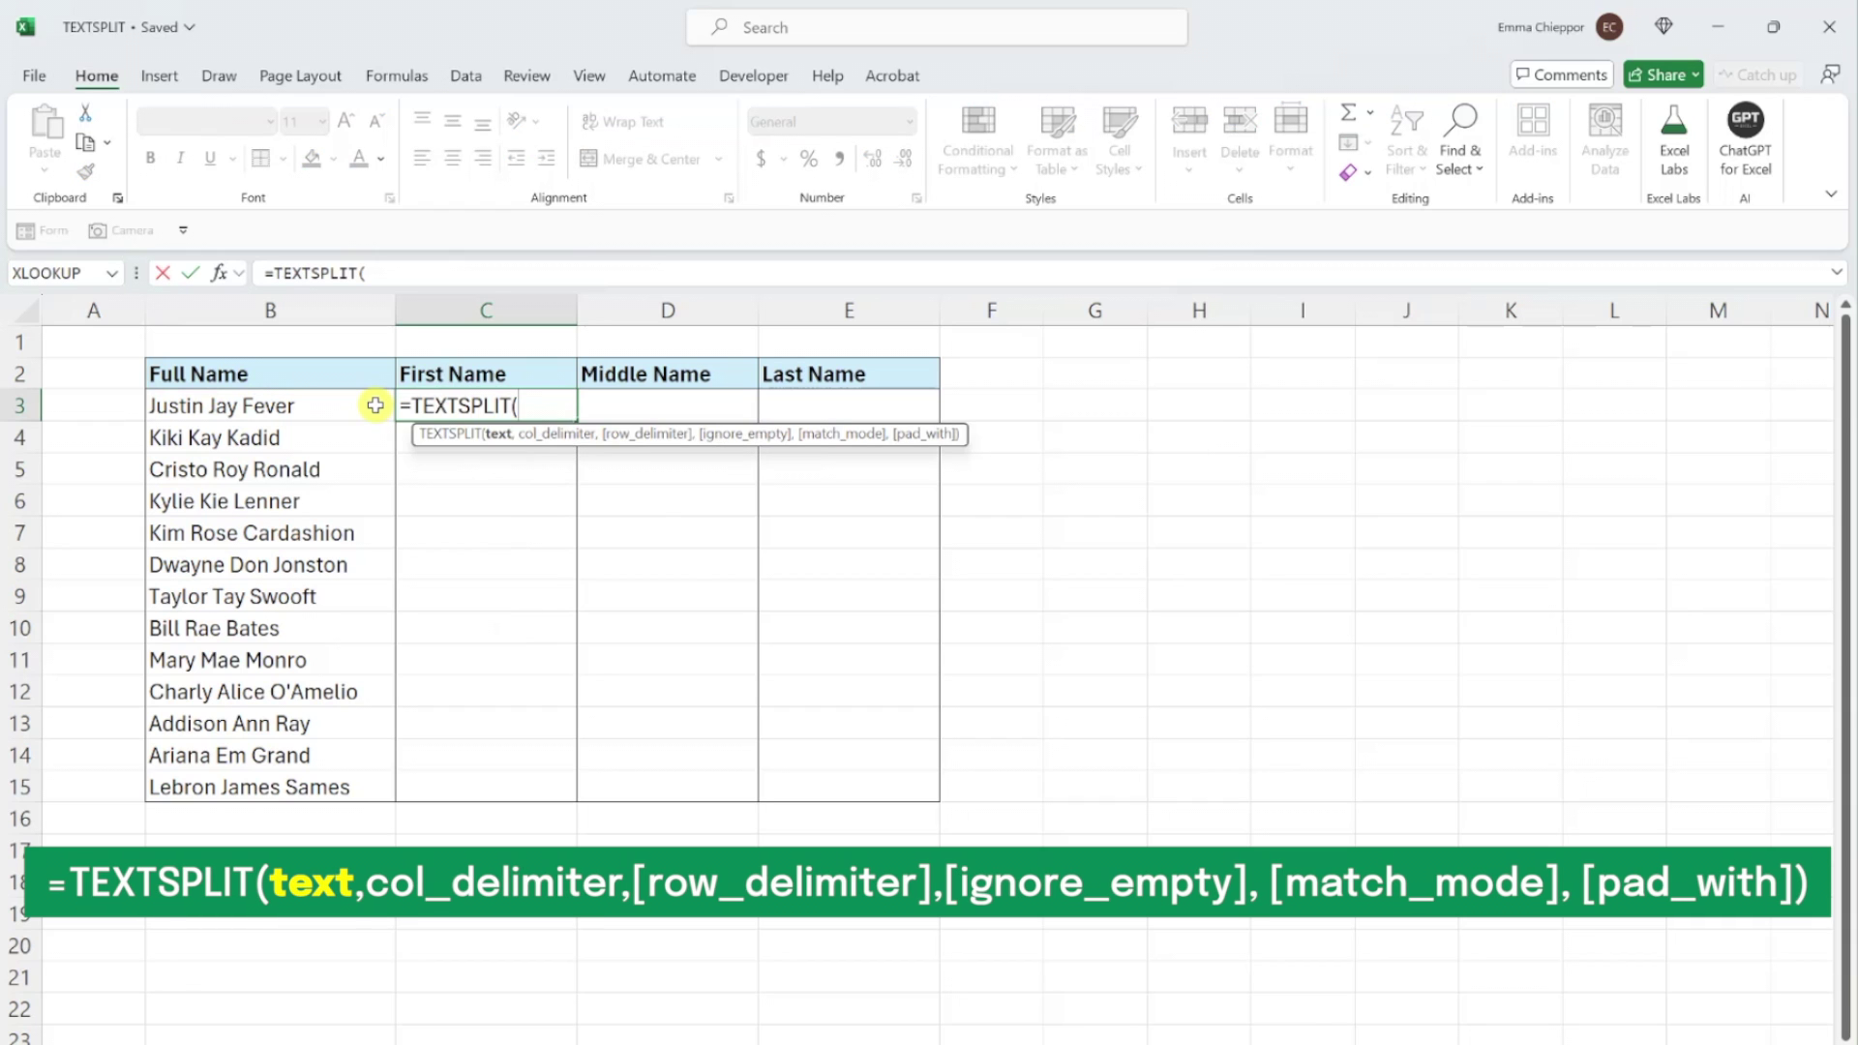
click(334, 406)
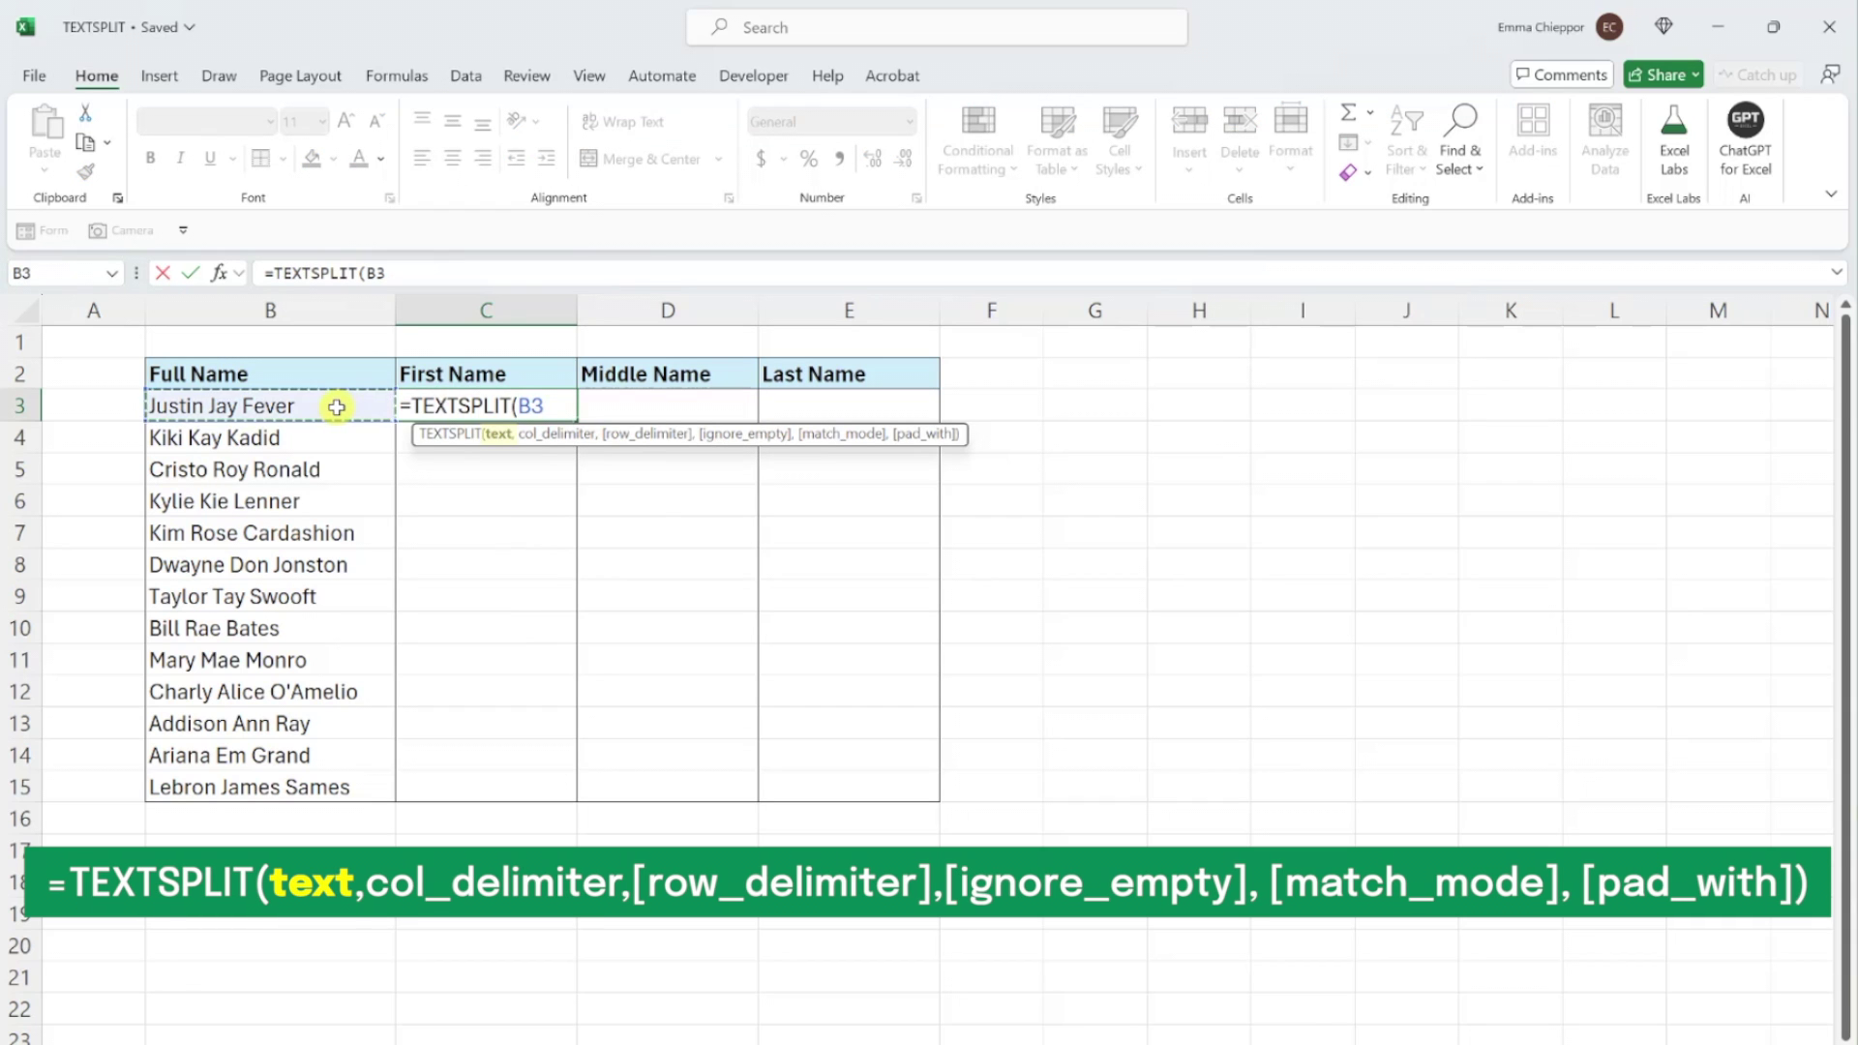
text(,)
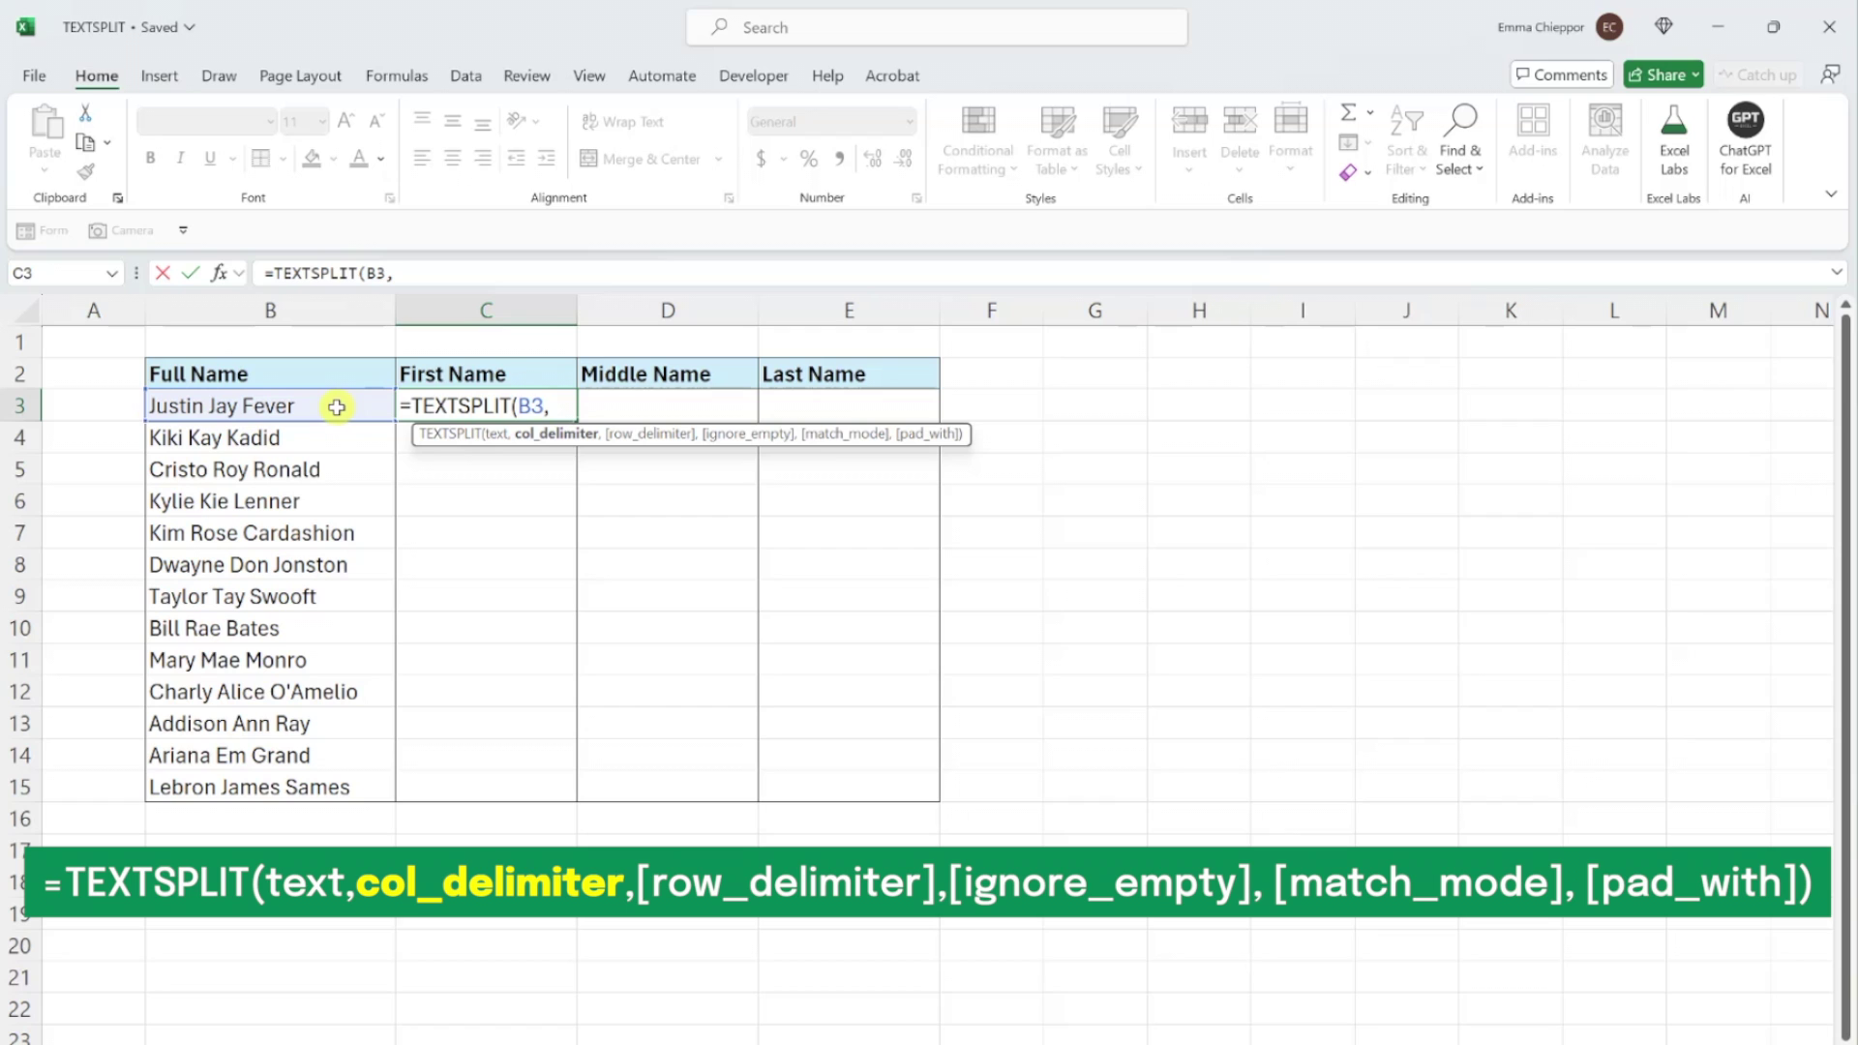
text(" "))
key(Return)
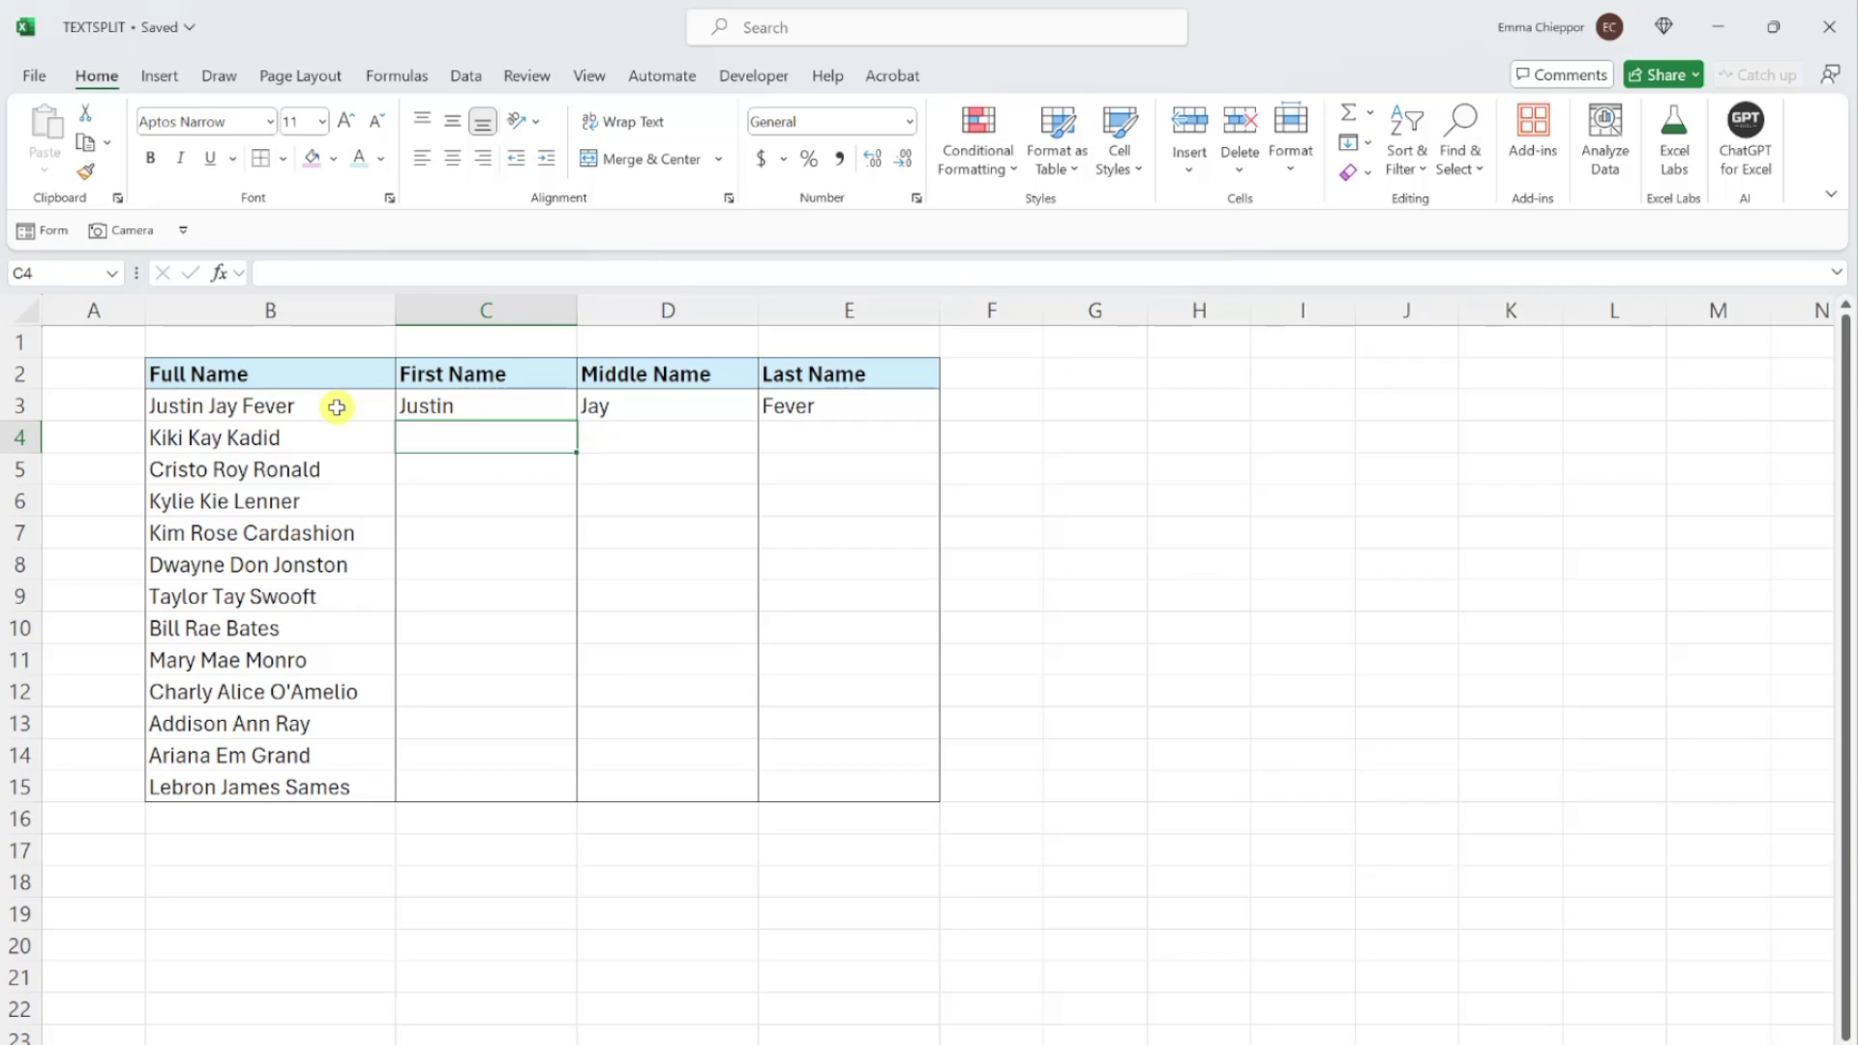
click(479, 406)
Copy the C3 split formula down to row 15 and replace the name in B4 with a new full name
drag(574, 419, 557, 788)
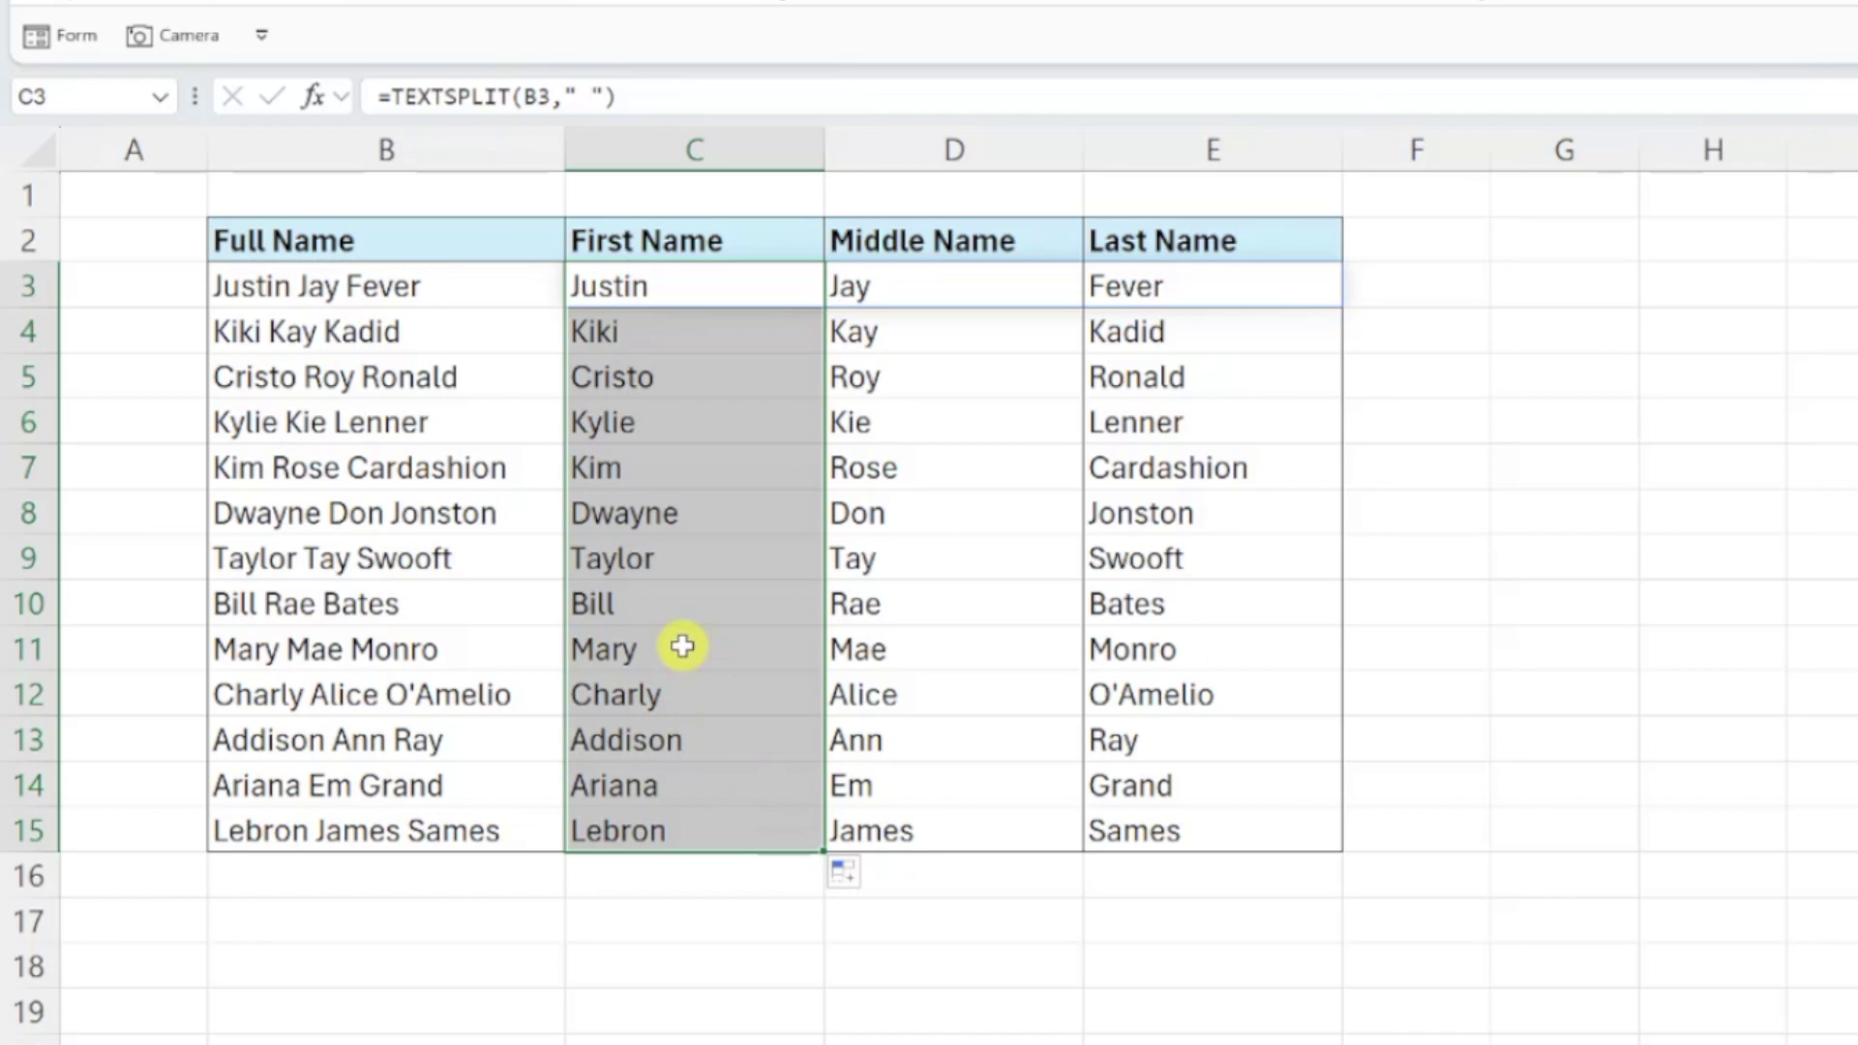
click(489, 330)
text(Sam)
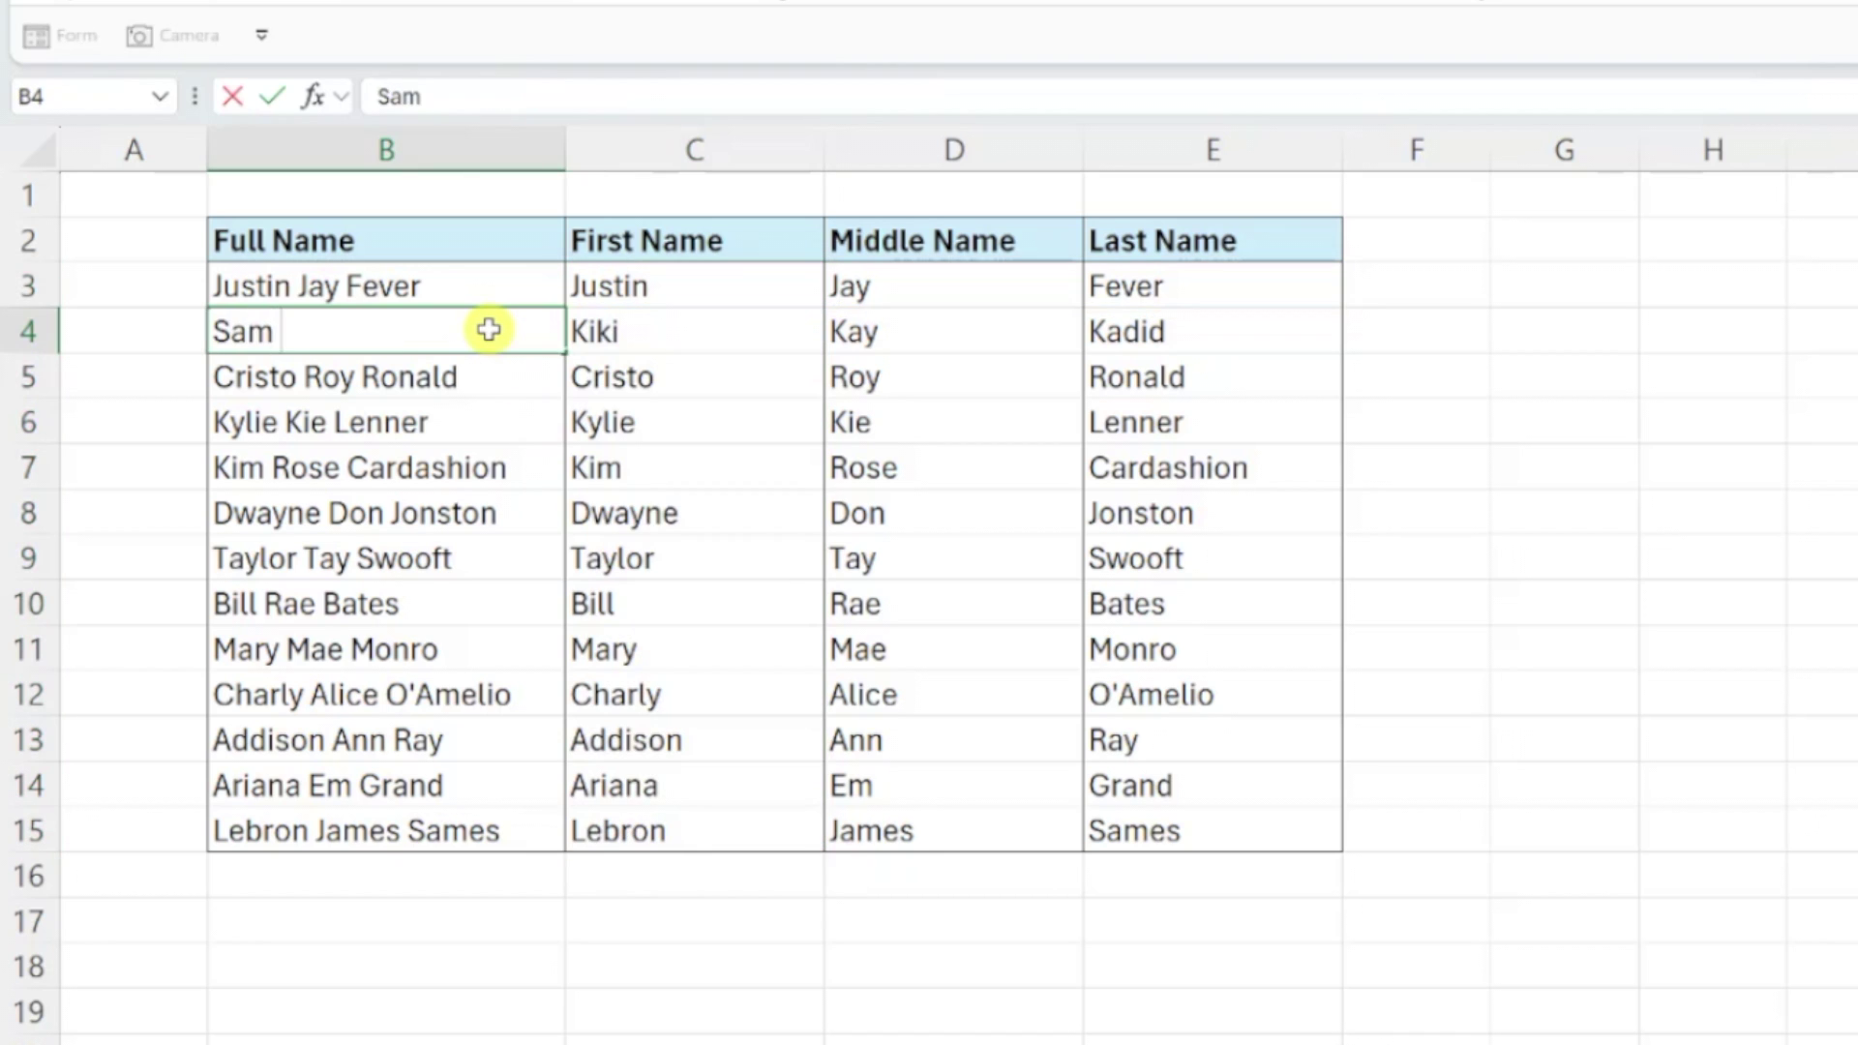
text( Song Smith)
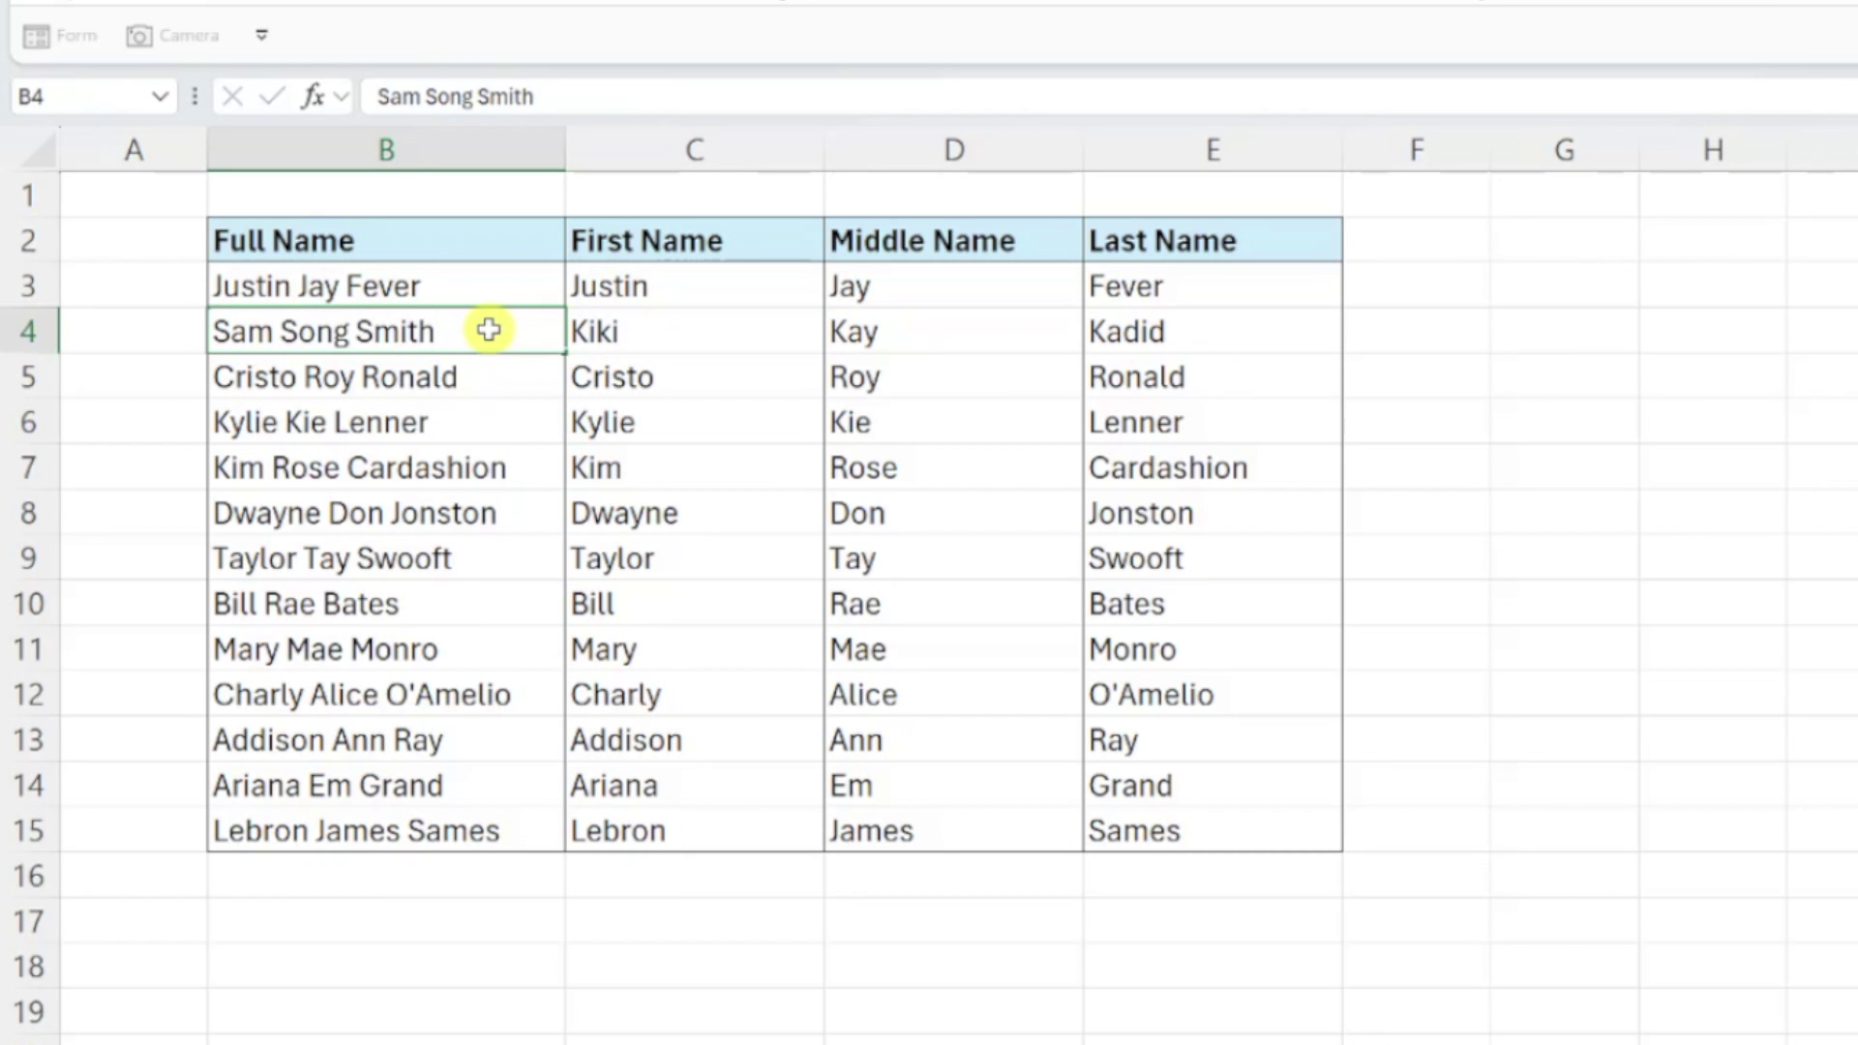
key(Return)
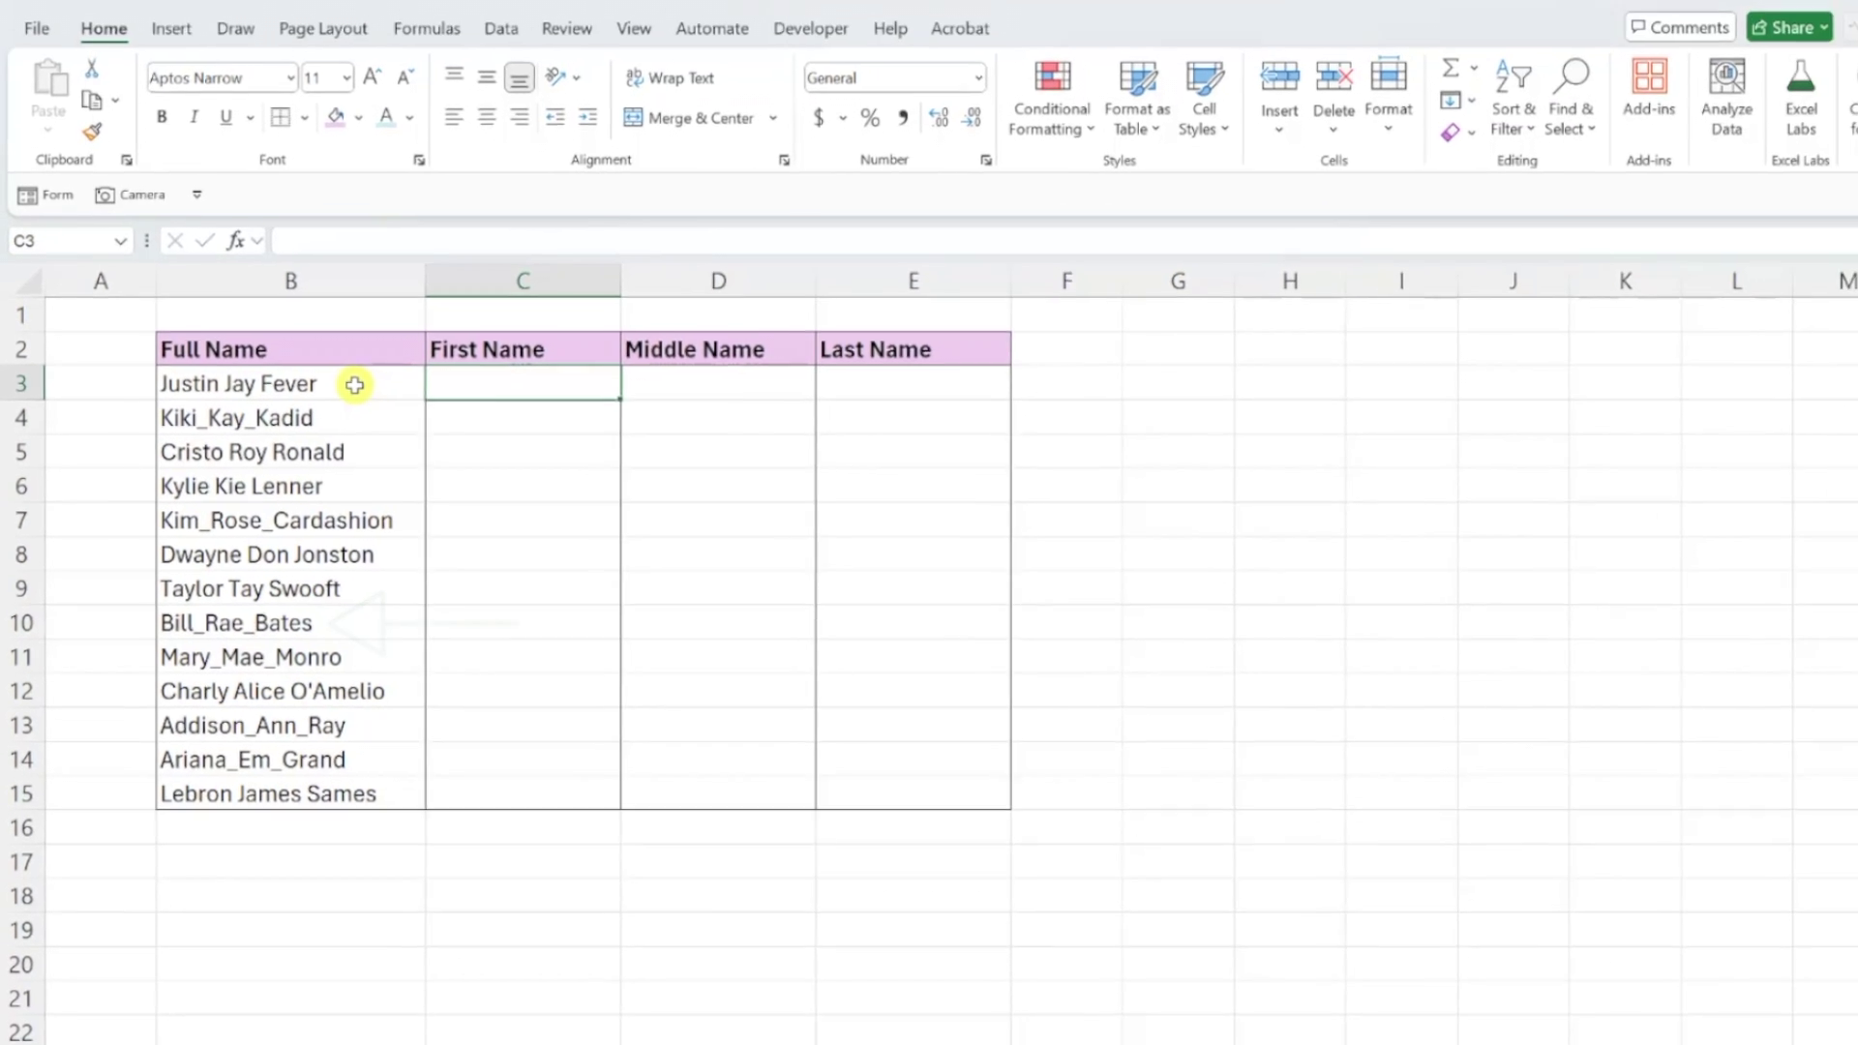
Enter =TEXTSPLIT(B3,{" ","_"}) in C3 and fill it down to row 15
text(=textsp)
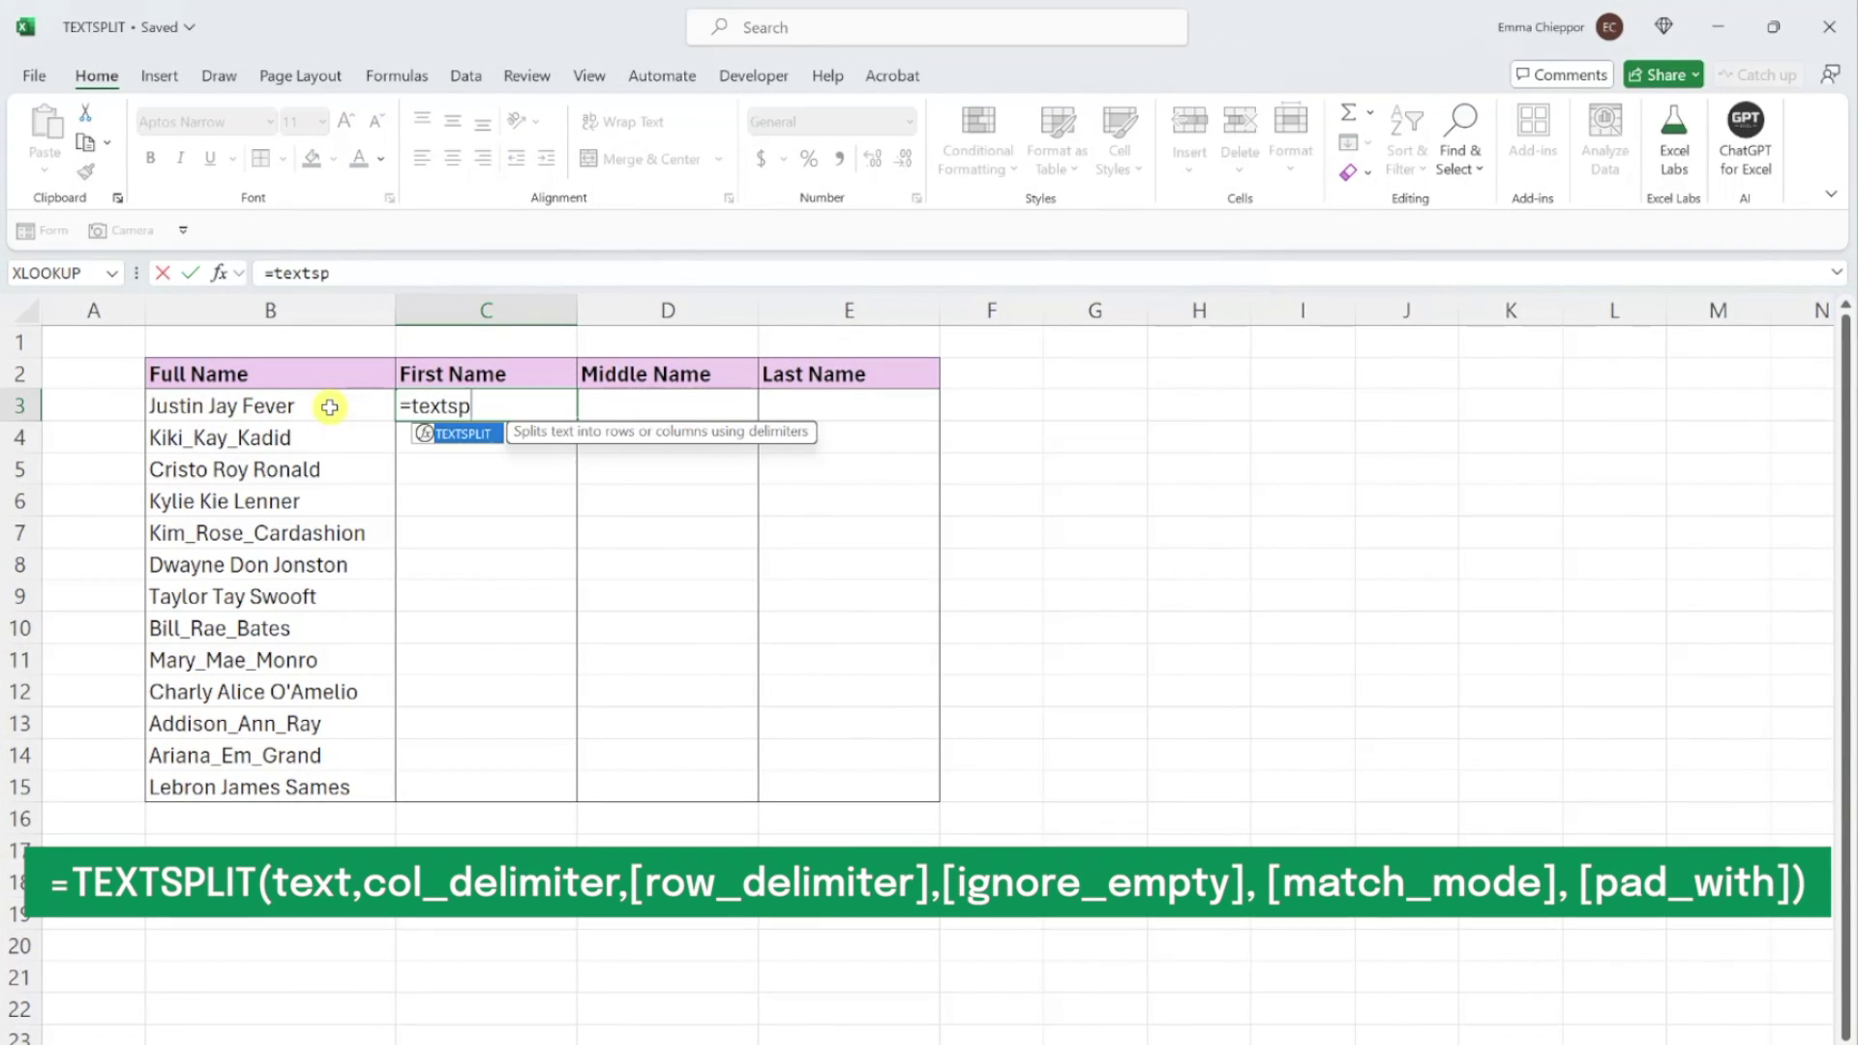
key(Tab)
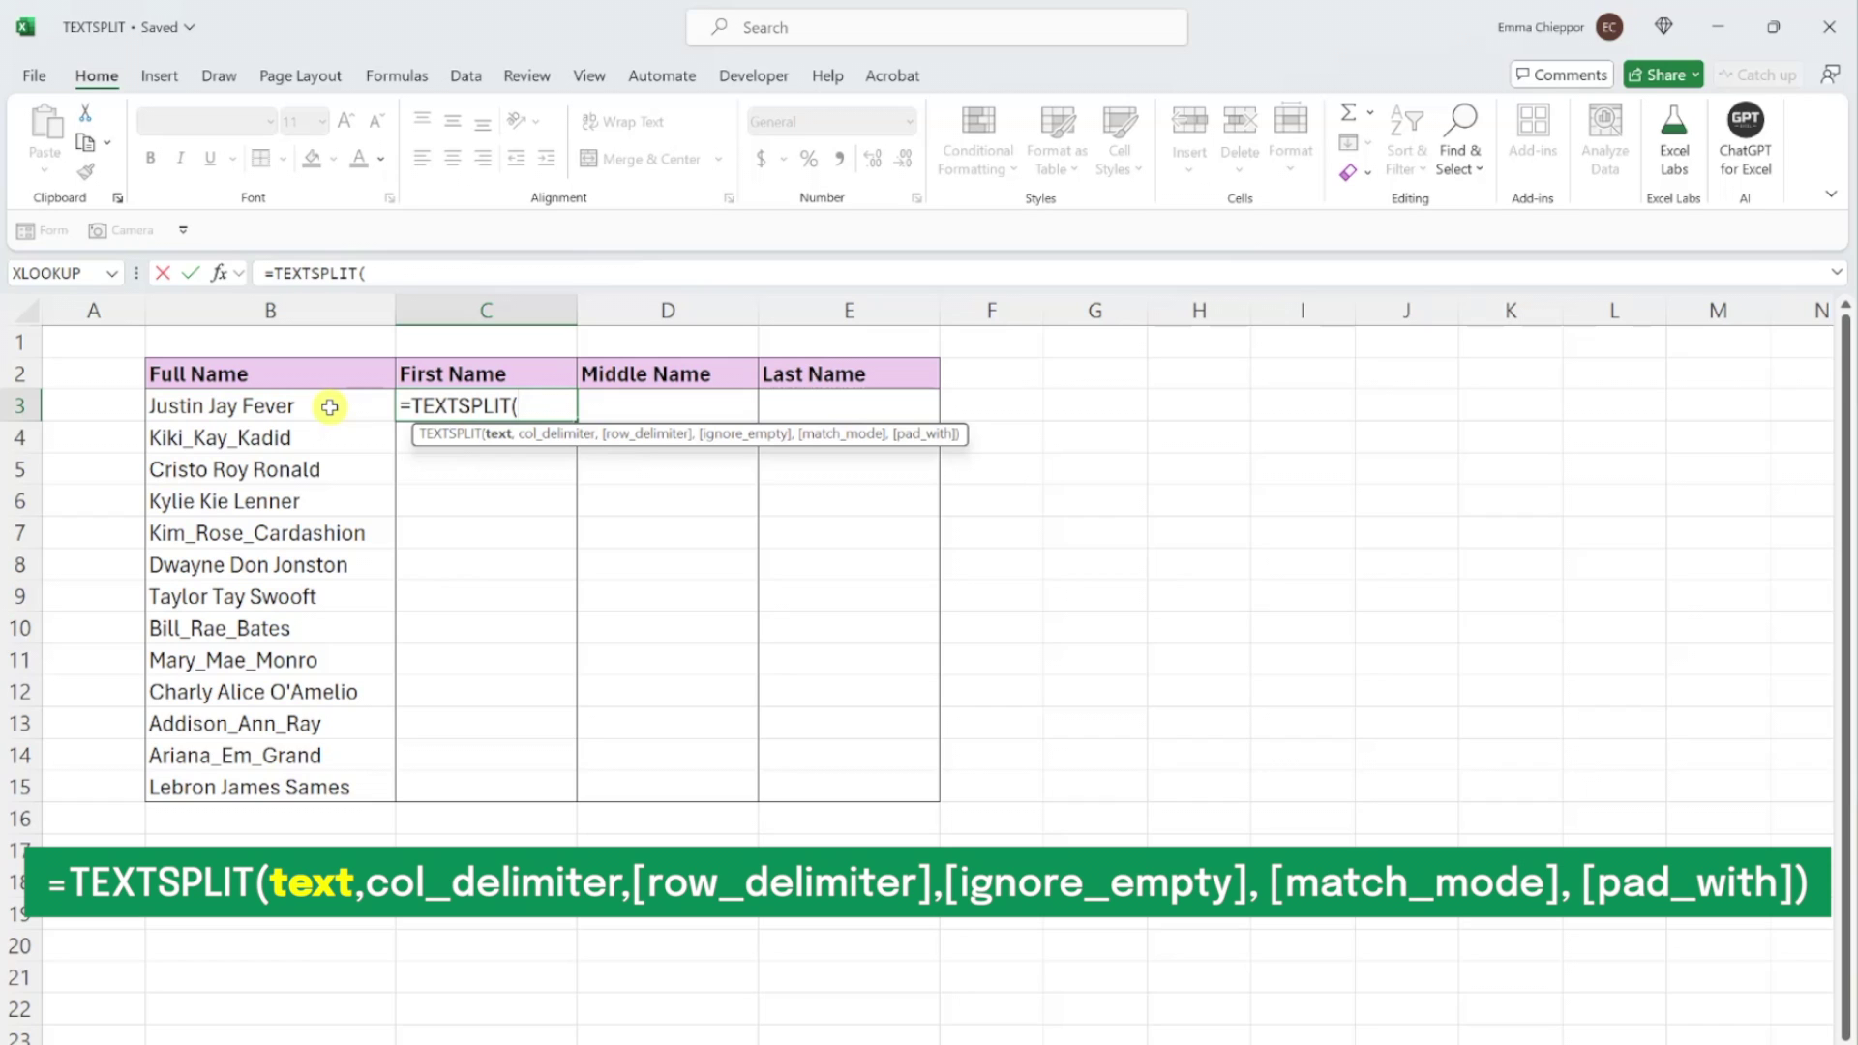
click(330, 407)
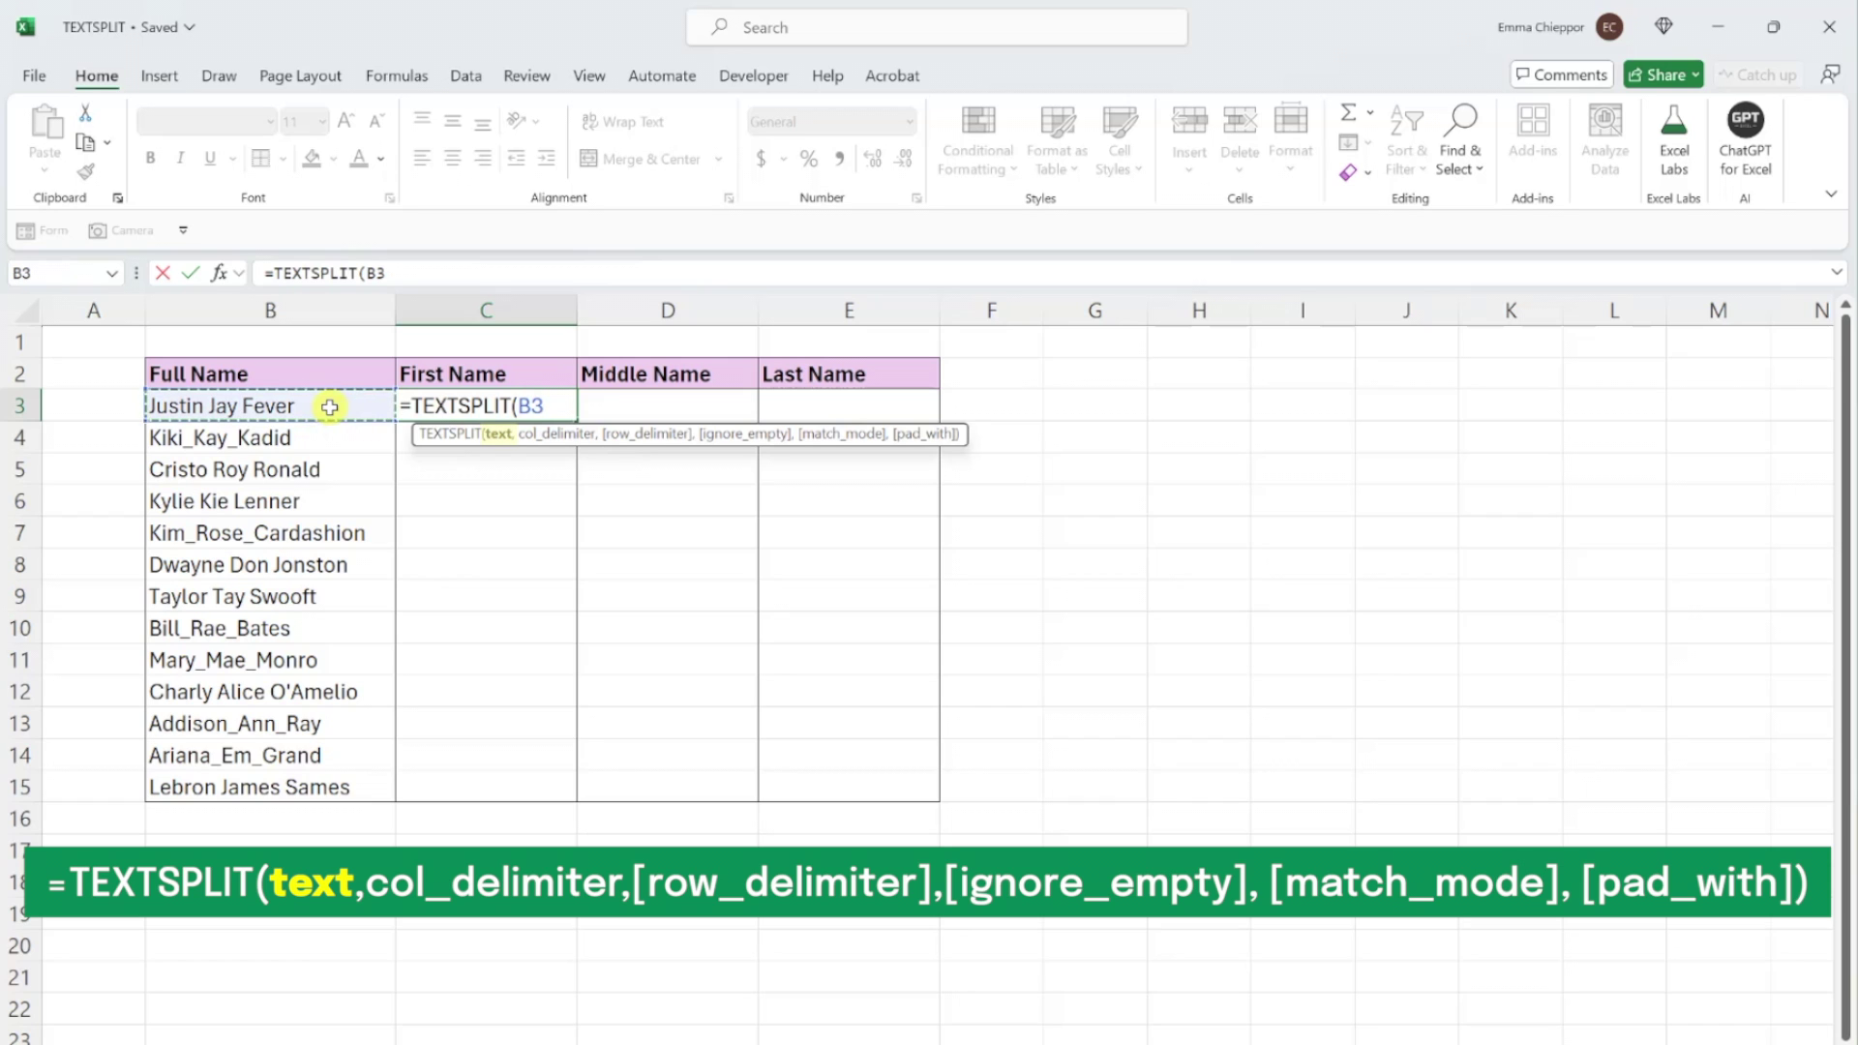
text(,)
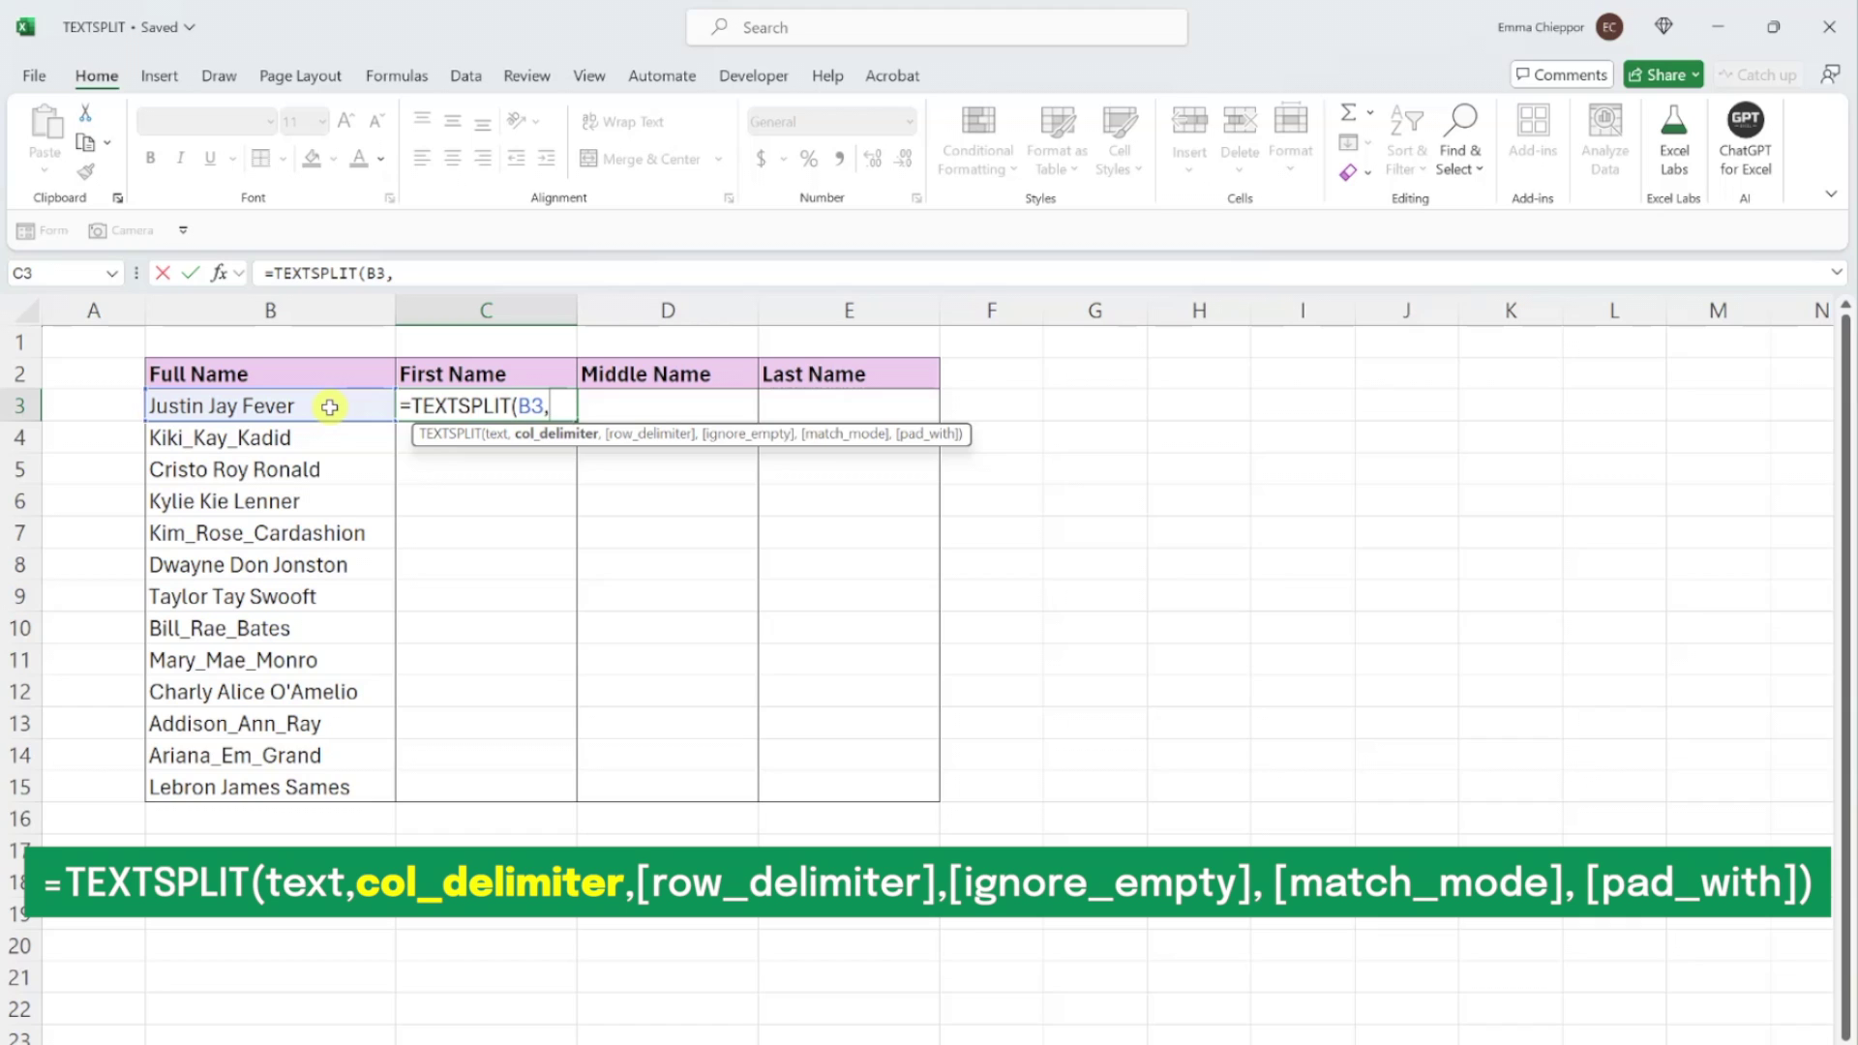
text({)
text(" ","_")
text(}))
key(Return)
key(Up)
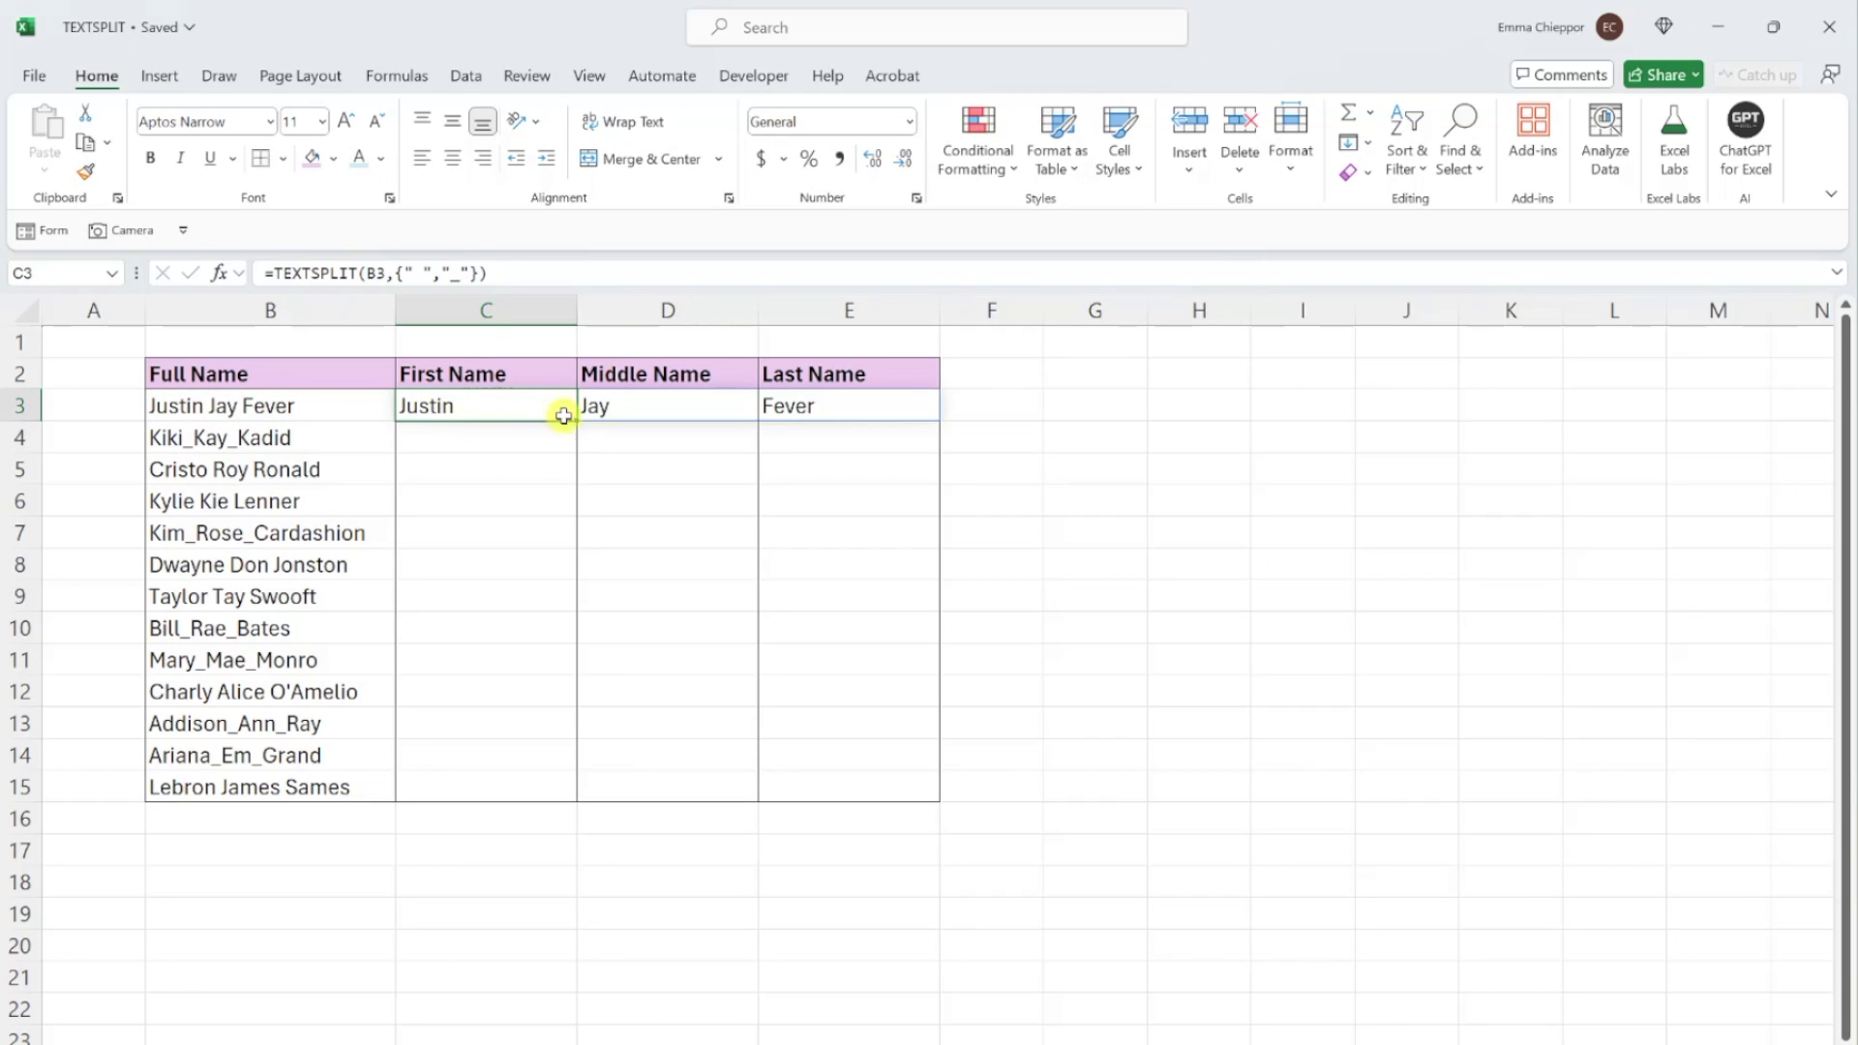
drag(577, 420, 581, 792)
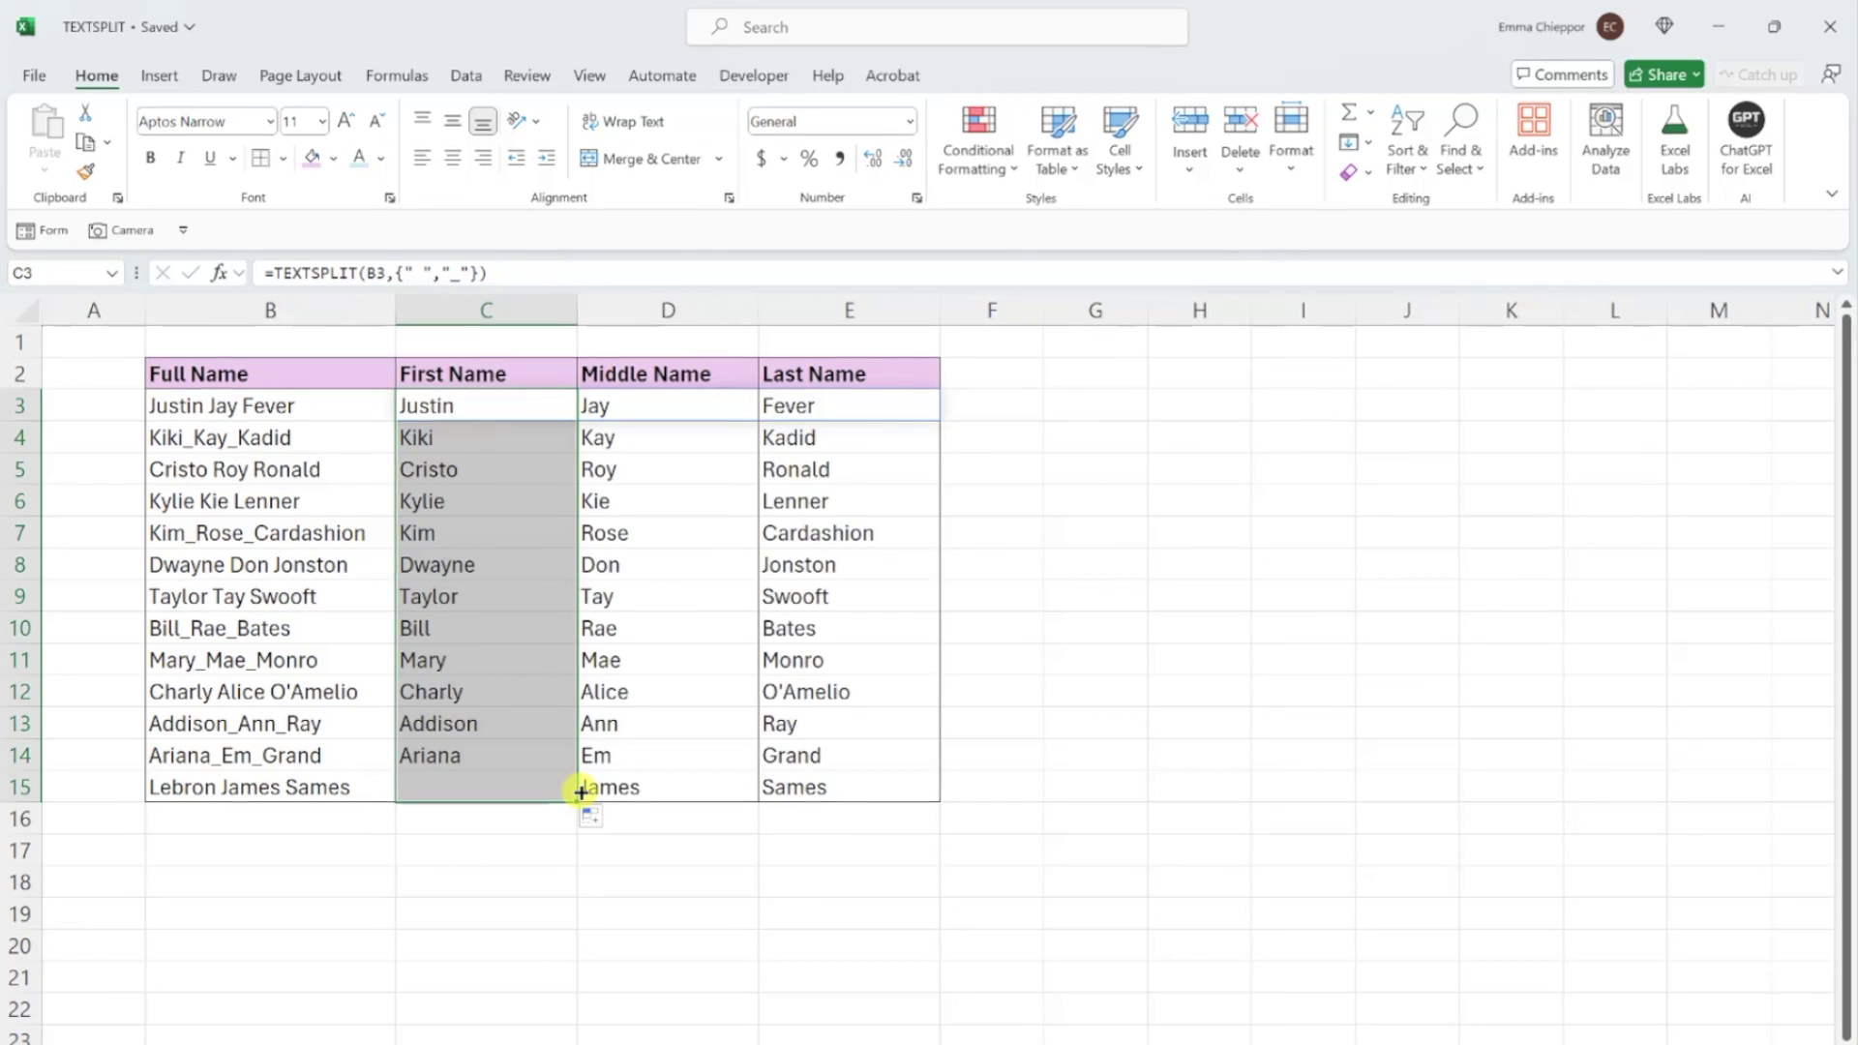
key(Up)
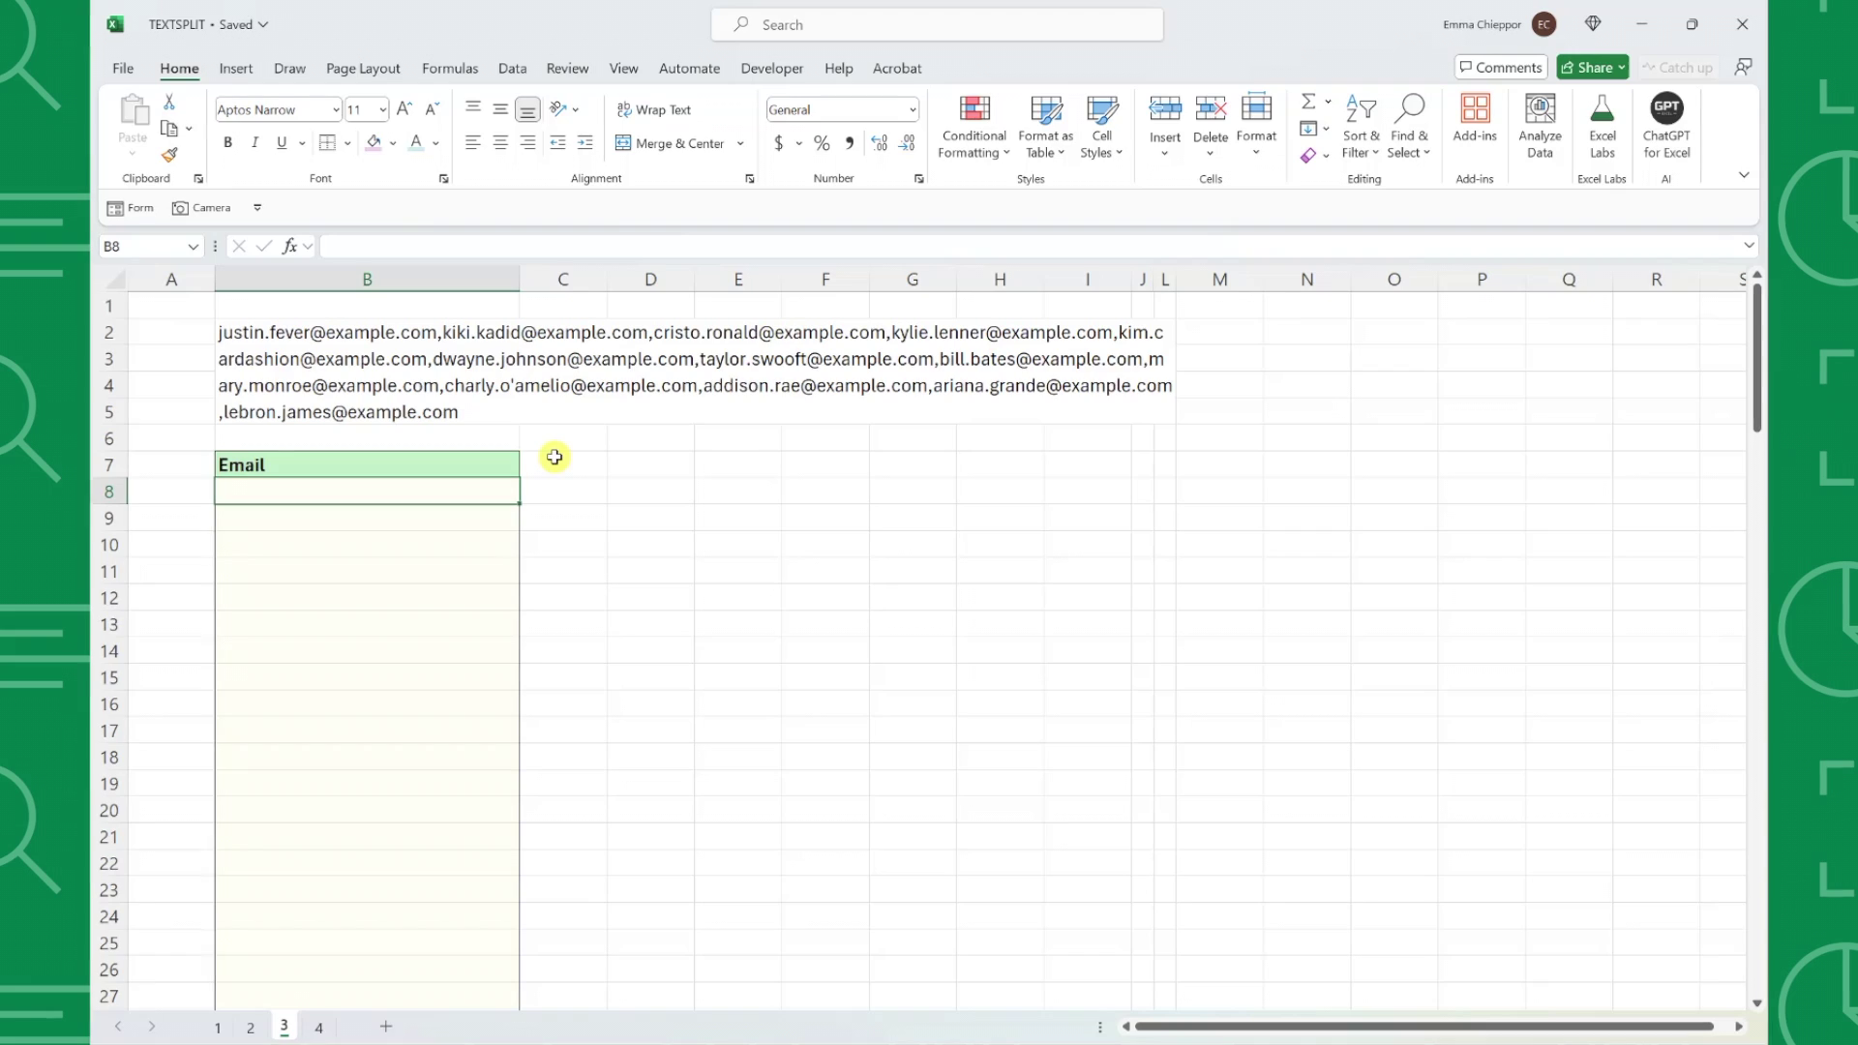
Enter =TEXTSPLIT(B2,,",") in B8 so each email spills onto its own row
text(=te)
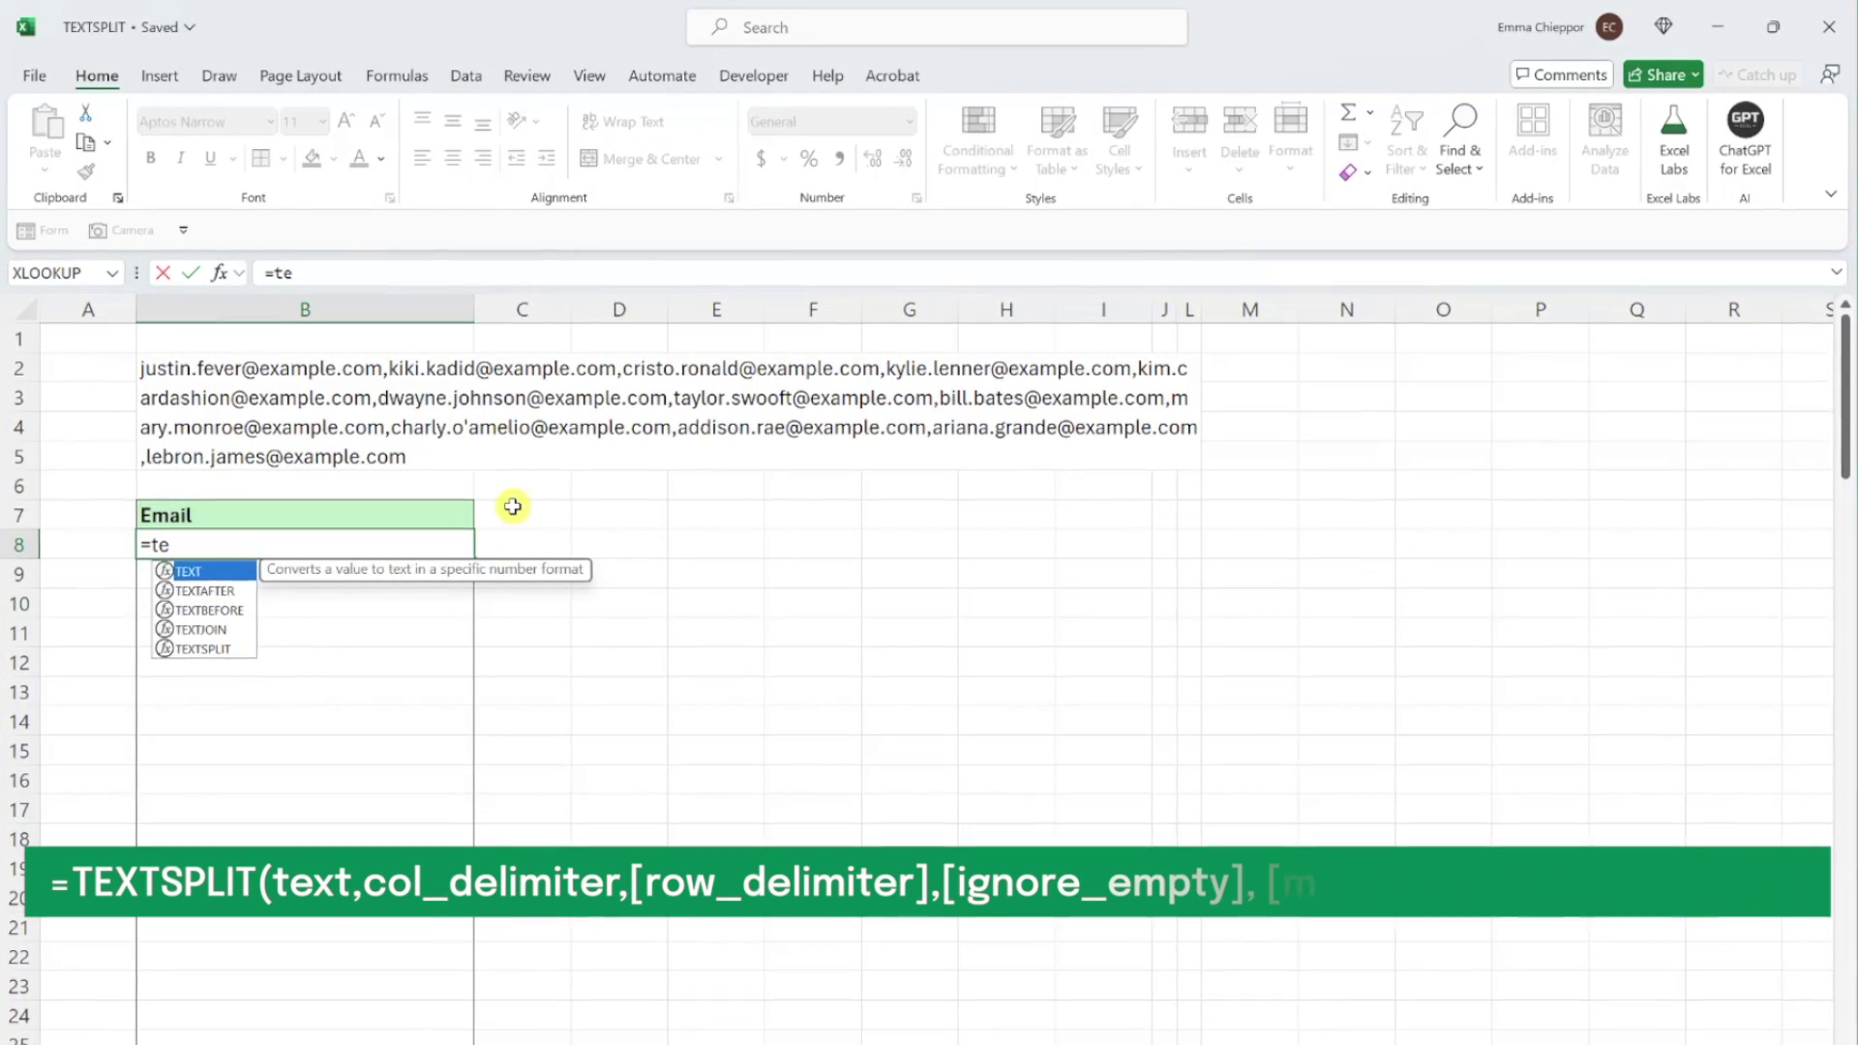
text(xt)
key(Tab)
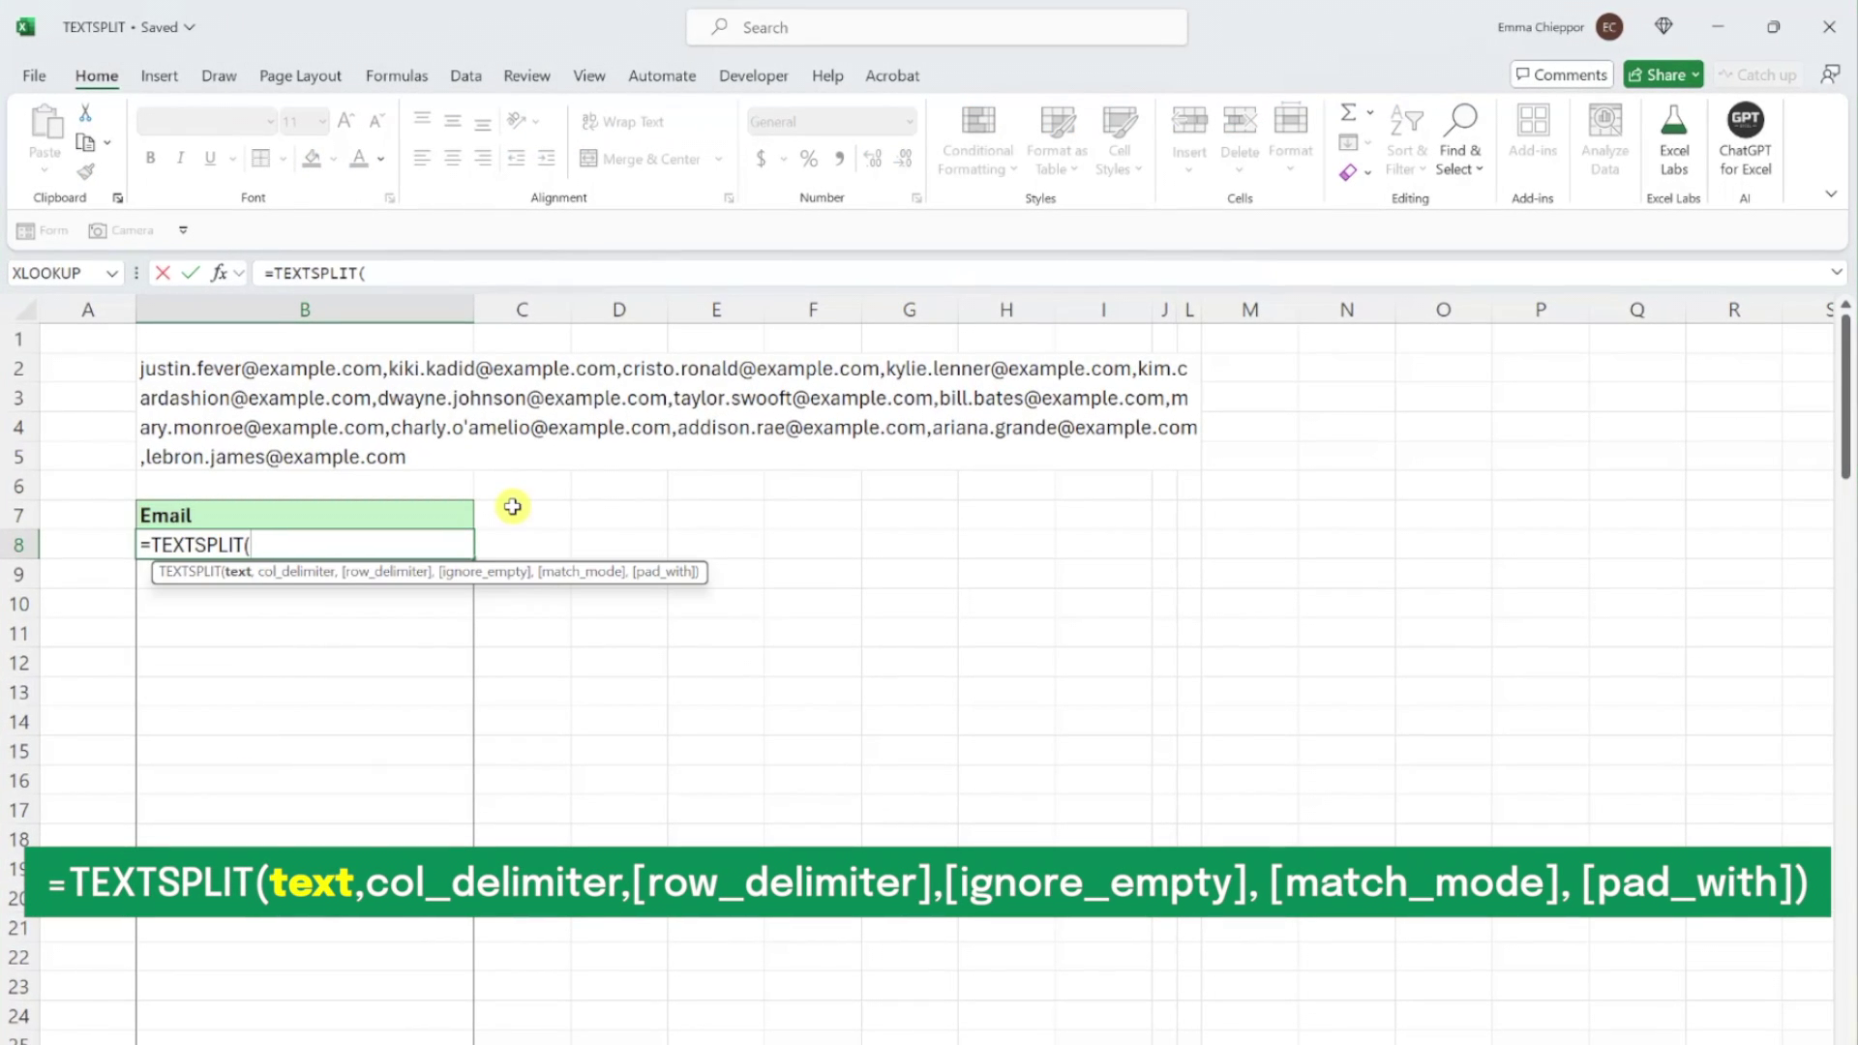
click(435, 435)
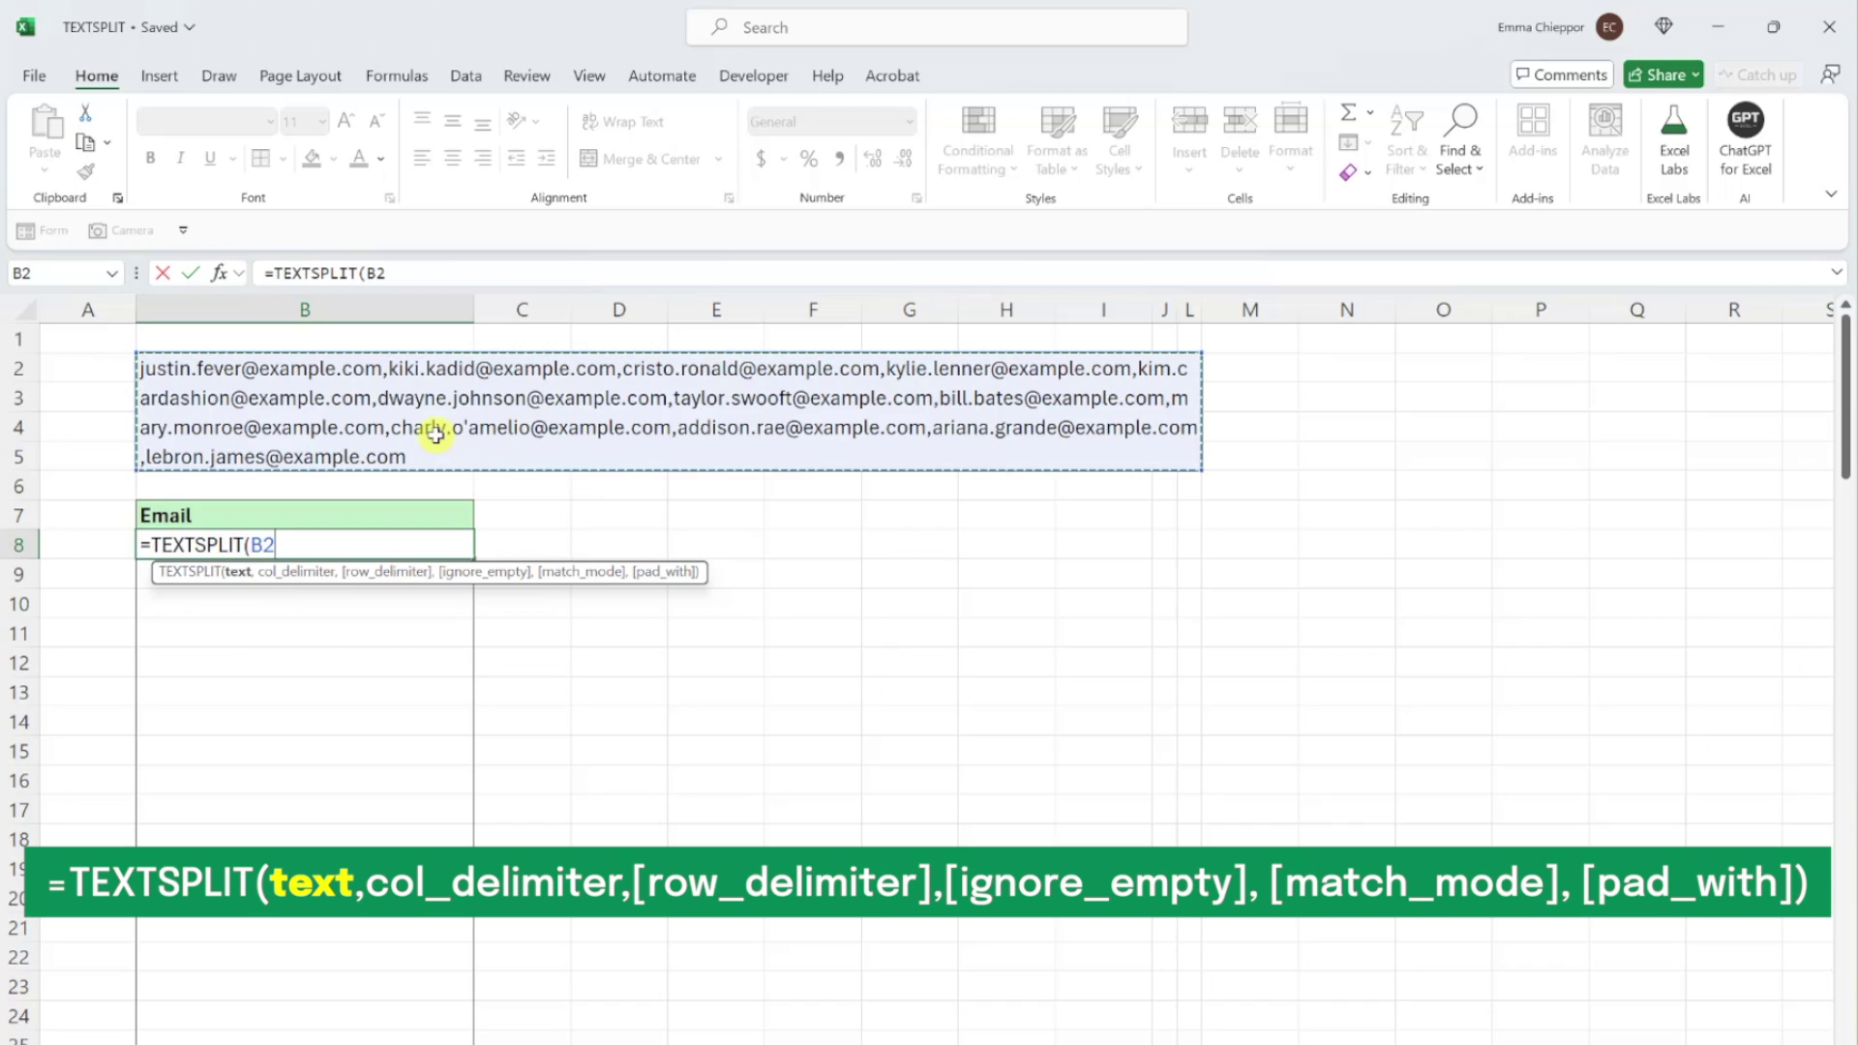
text(,,",)
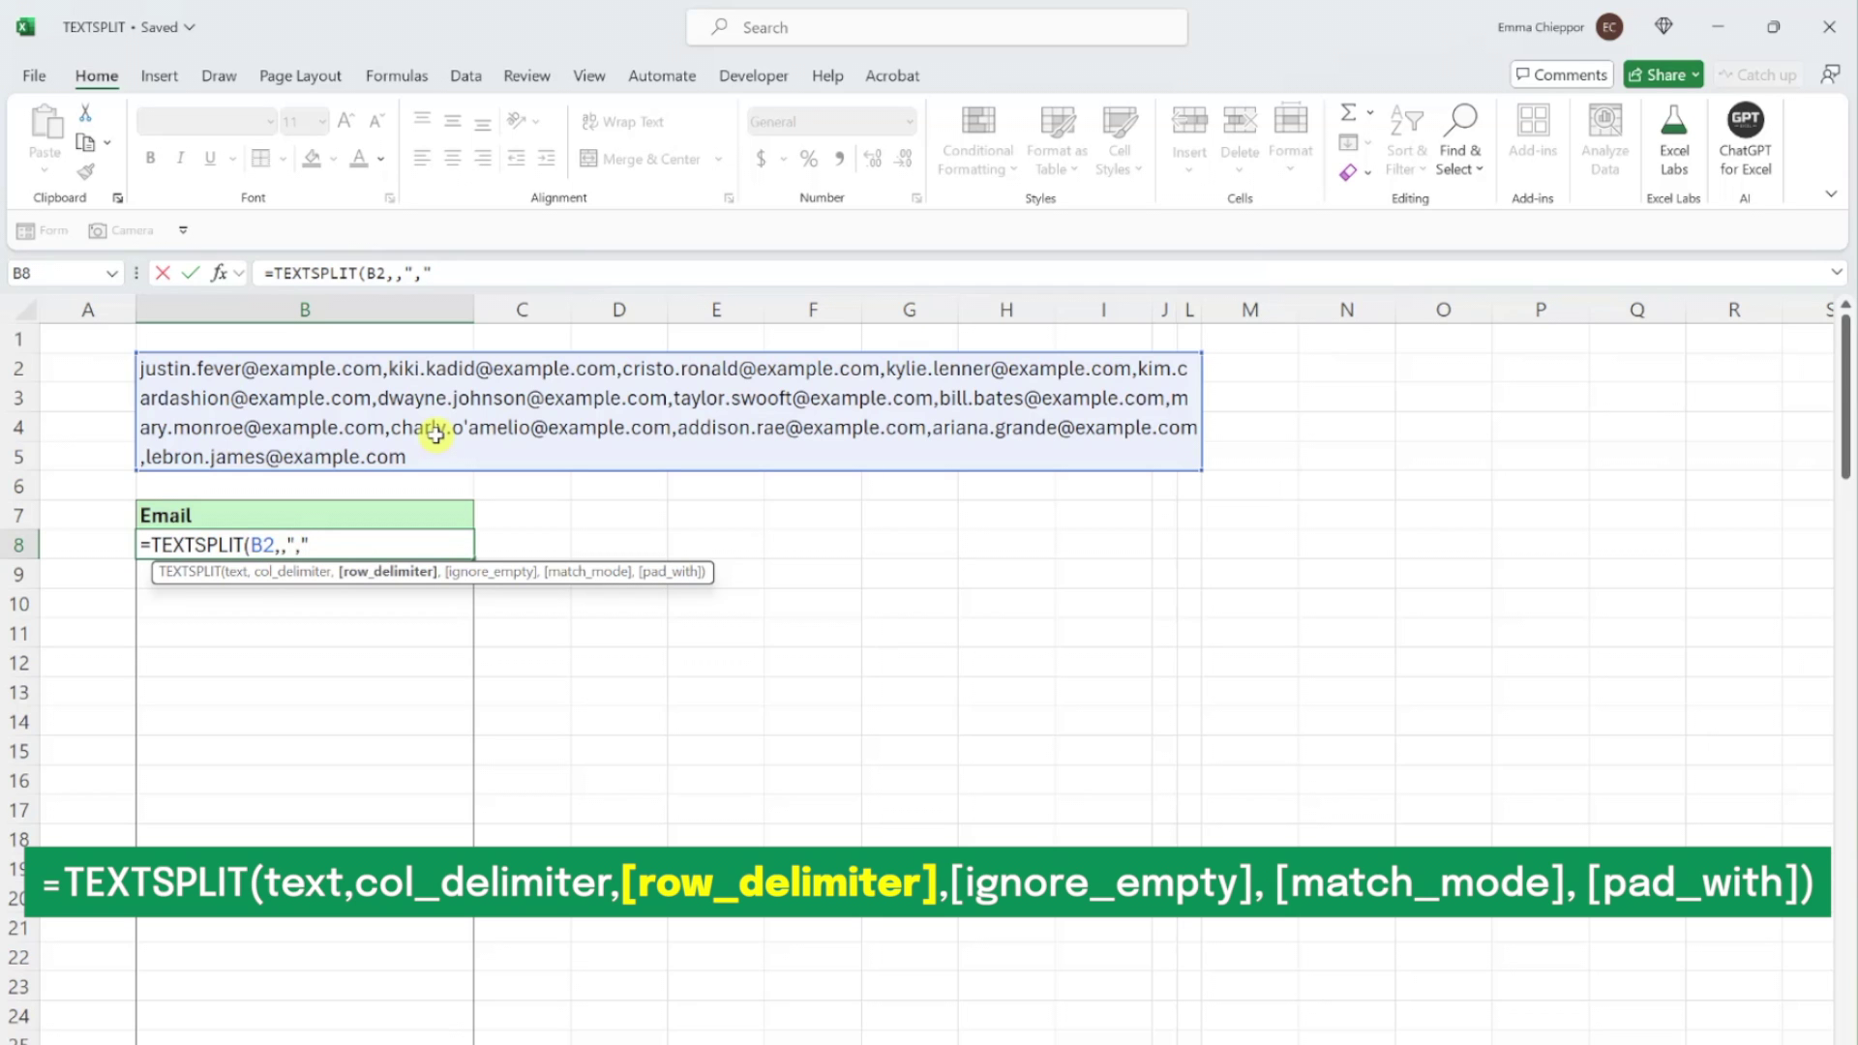
key(Return)
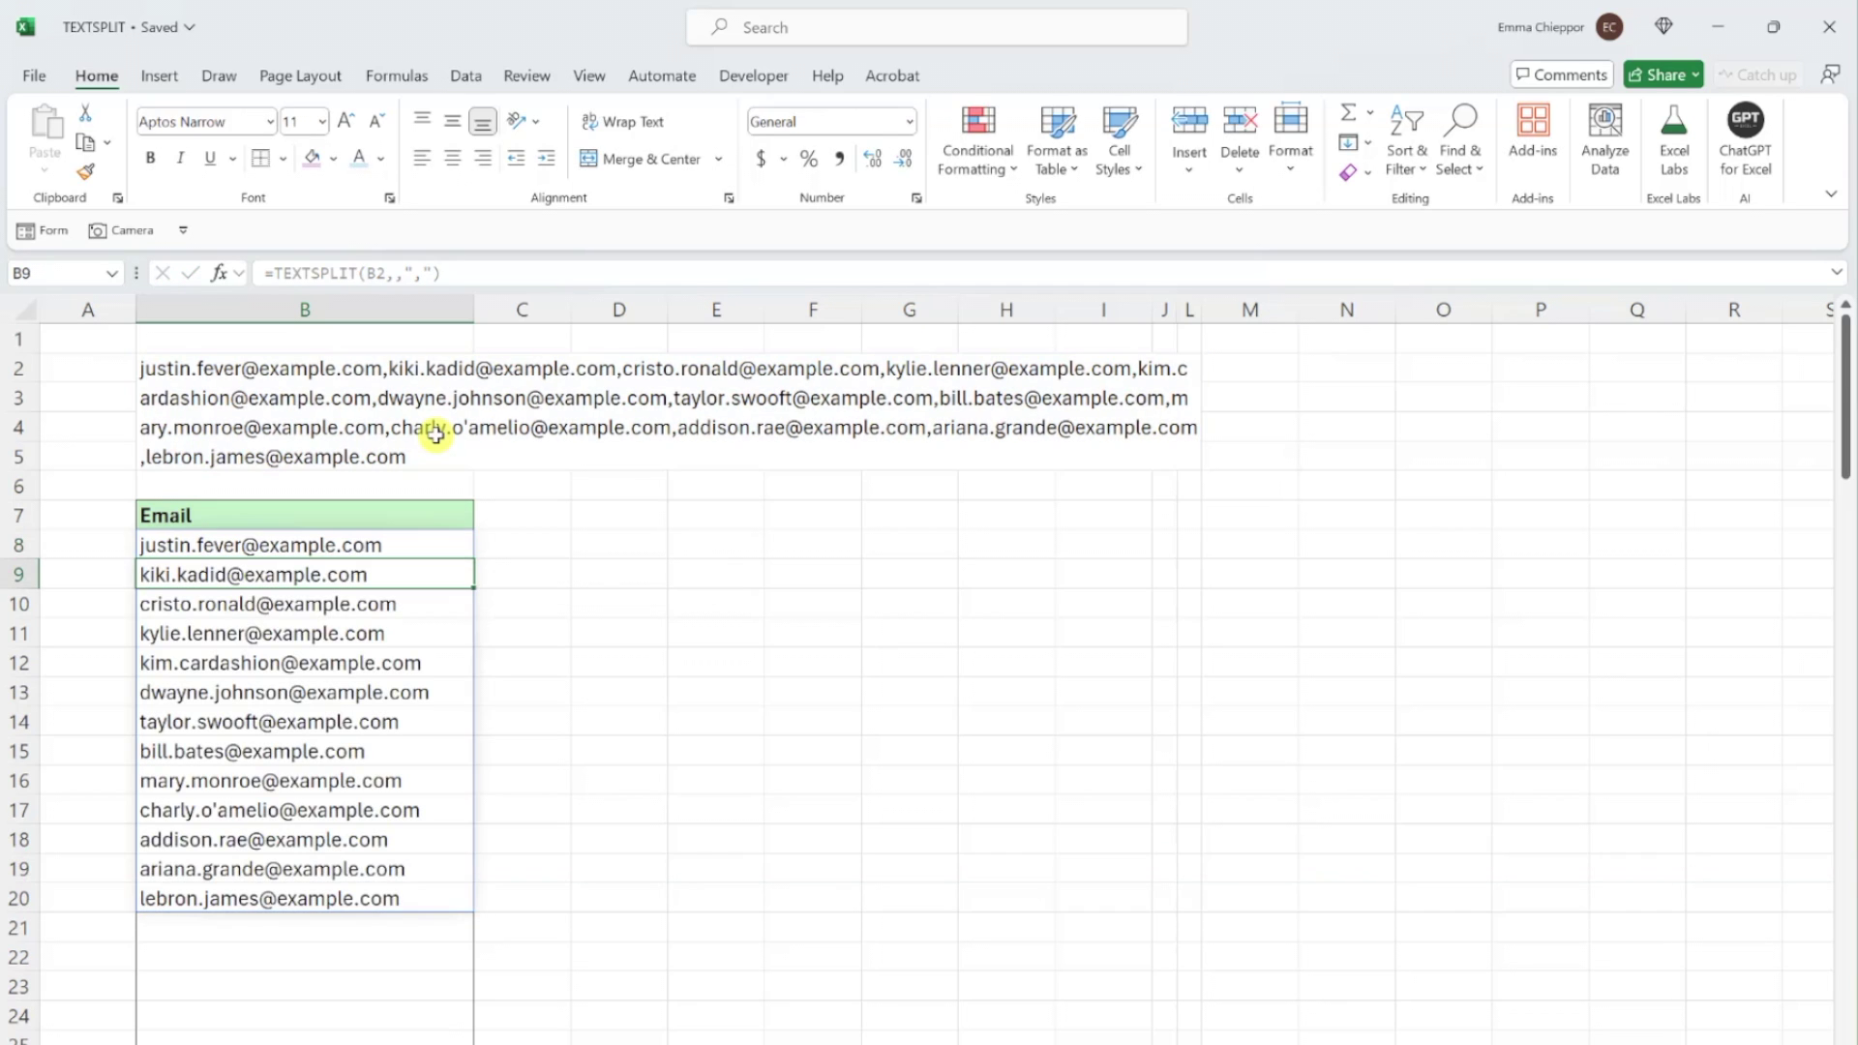
key(Up)
key(Up)
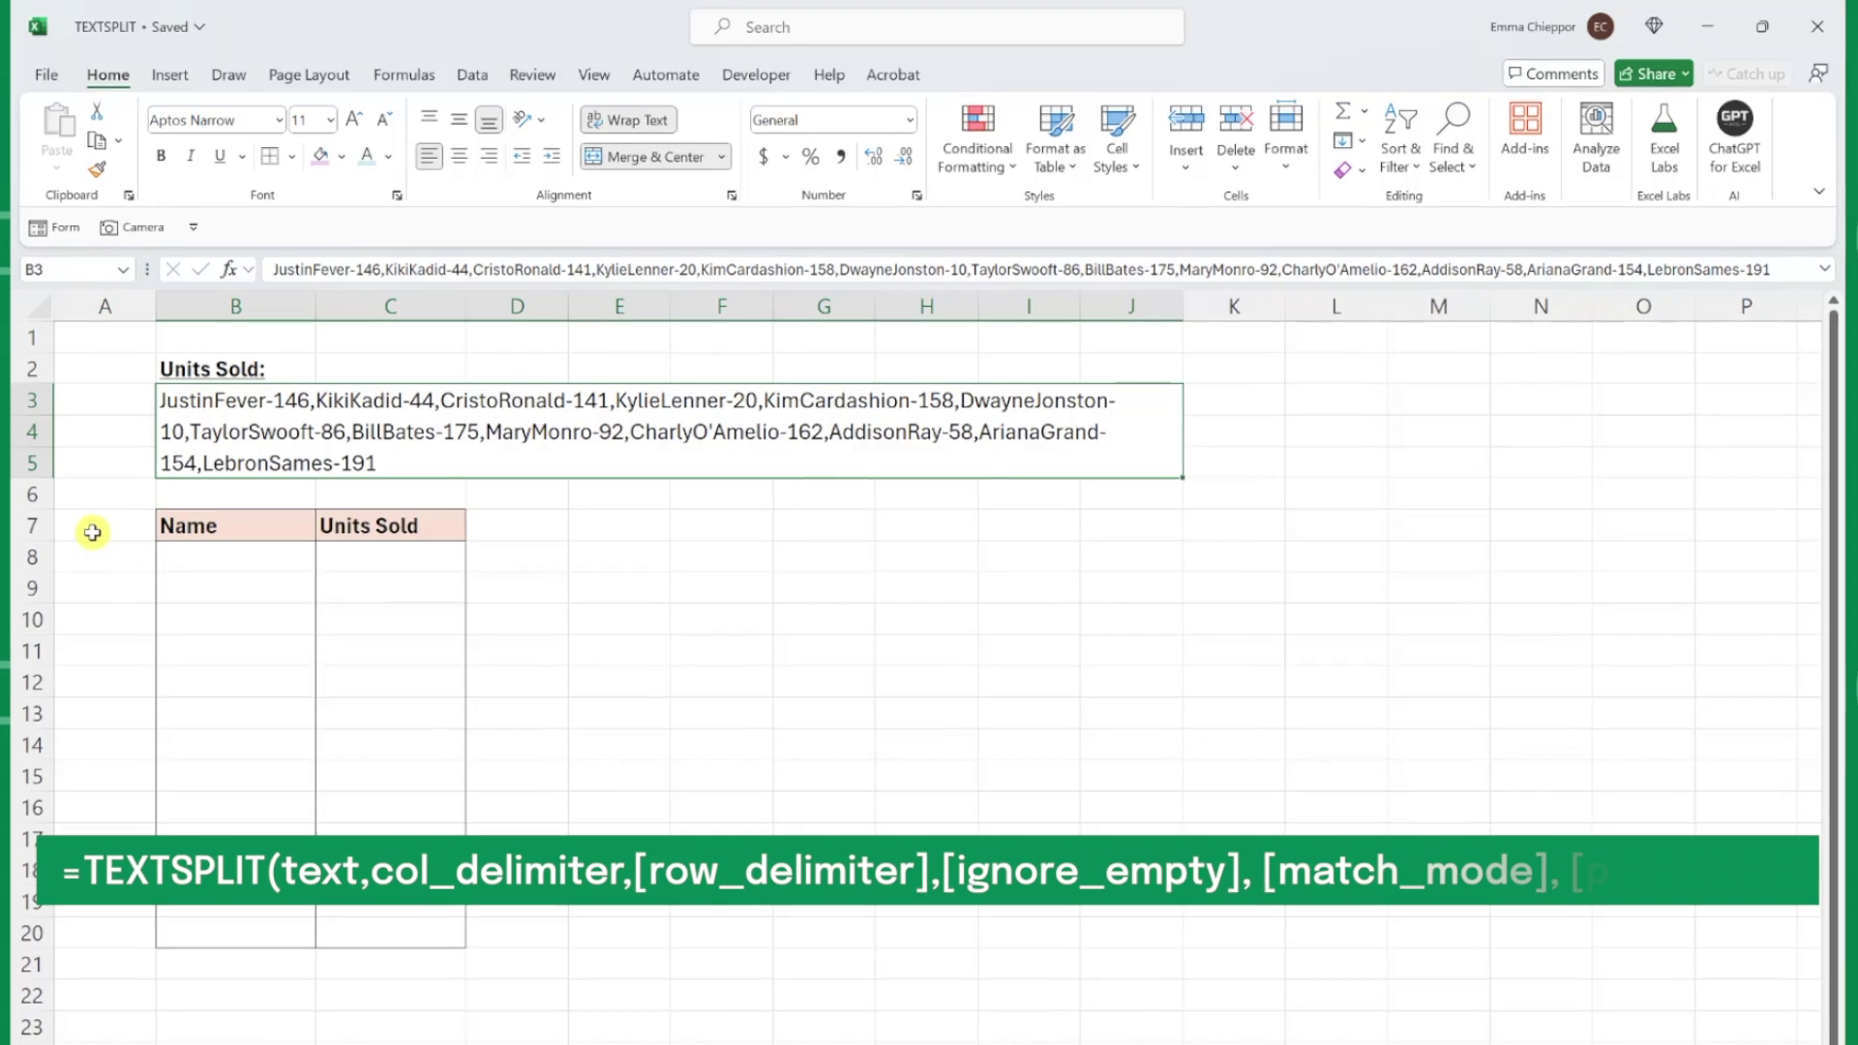
Enter =TEXTSPLIT(B3,"-",",") in B8 to spill 13 names and unit counts into B8:C20
click(162, 554)
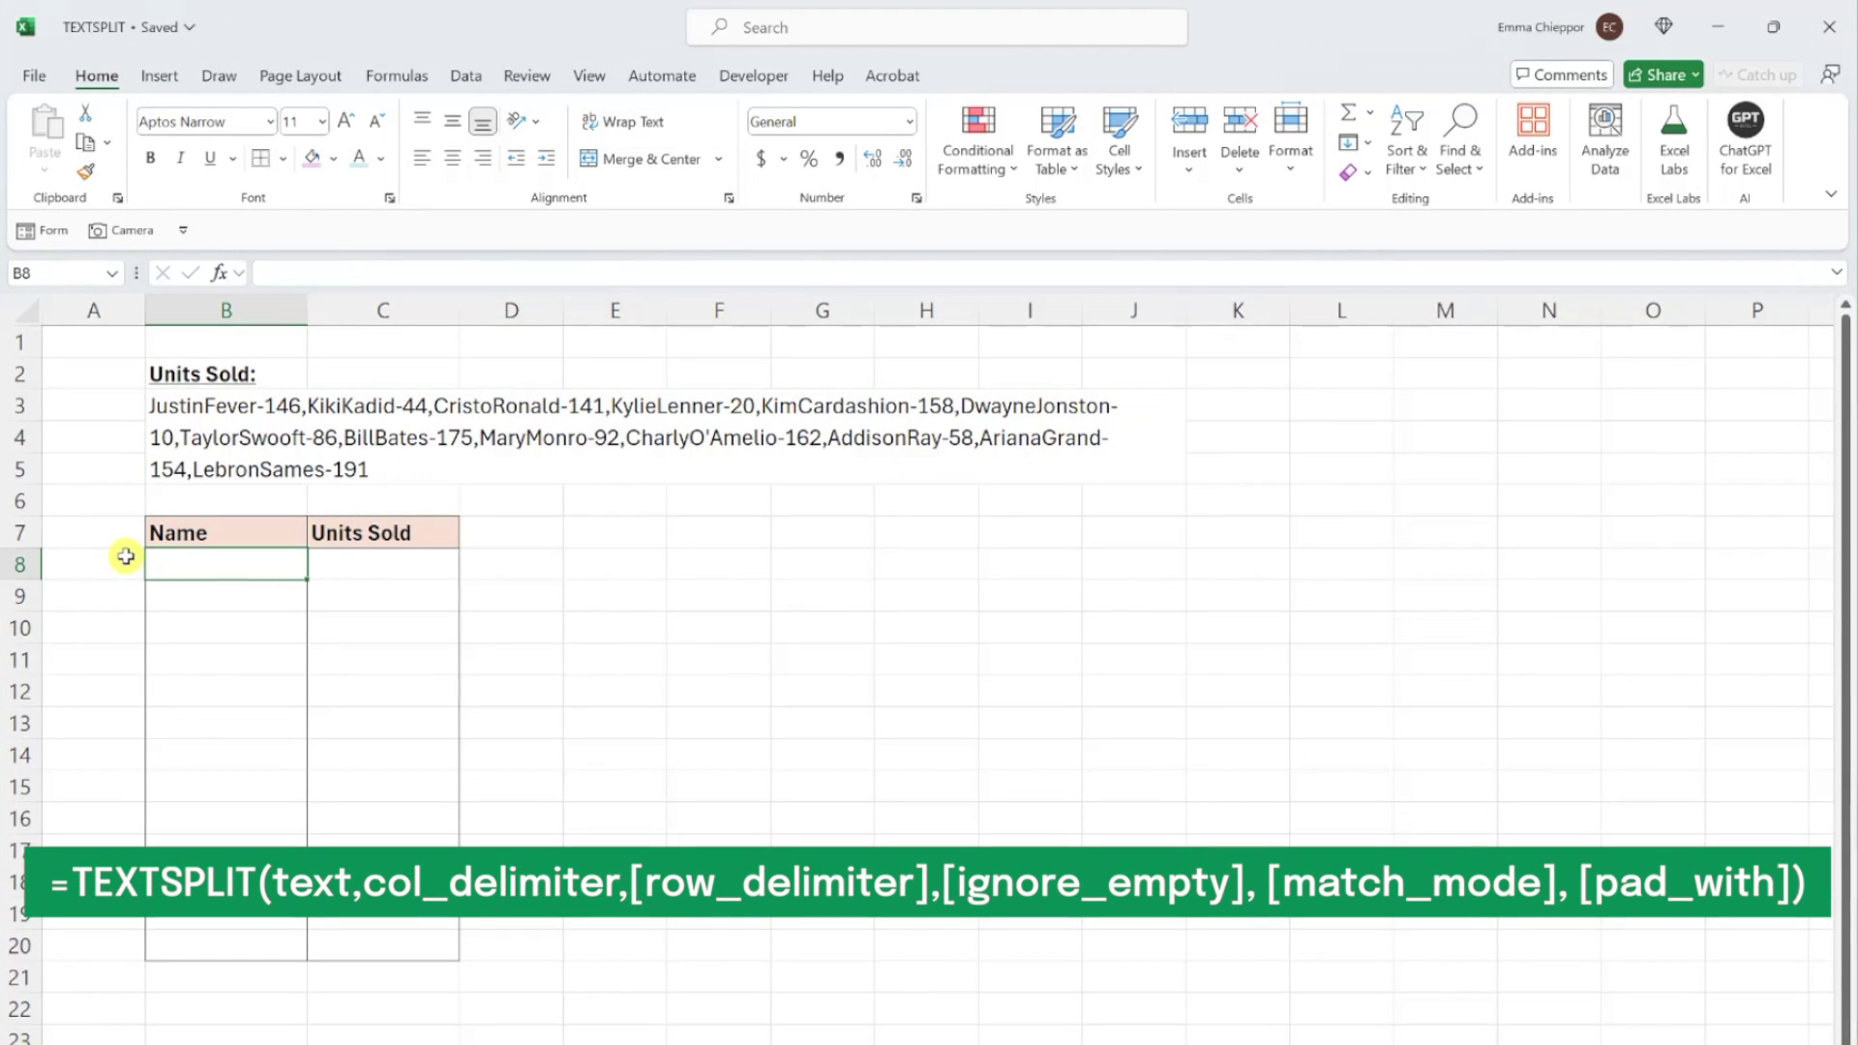
text(=TEXTSPLIT()
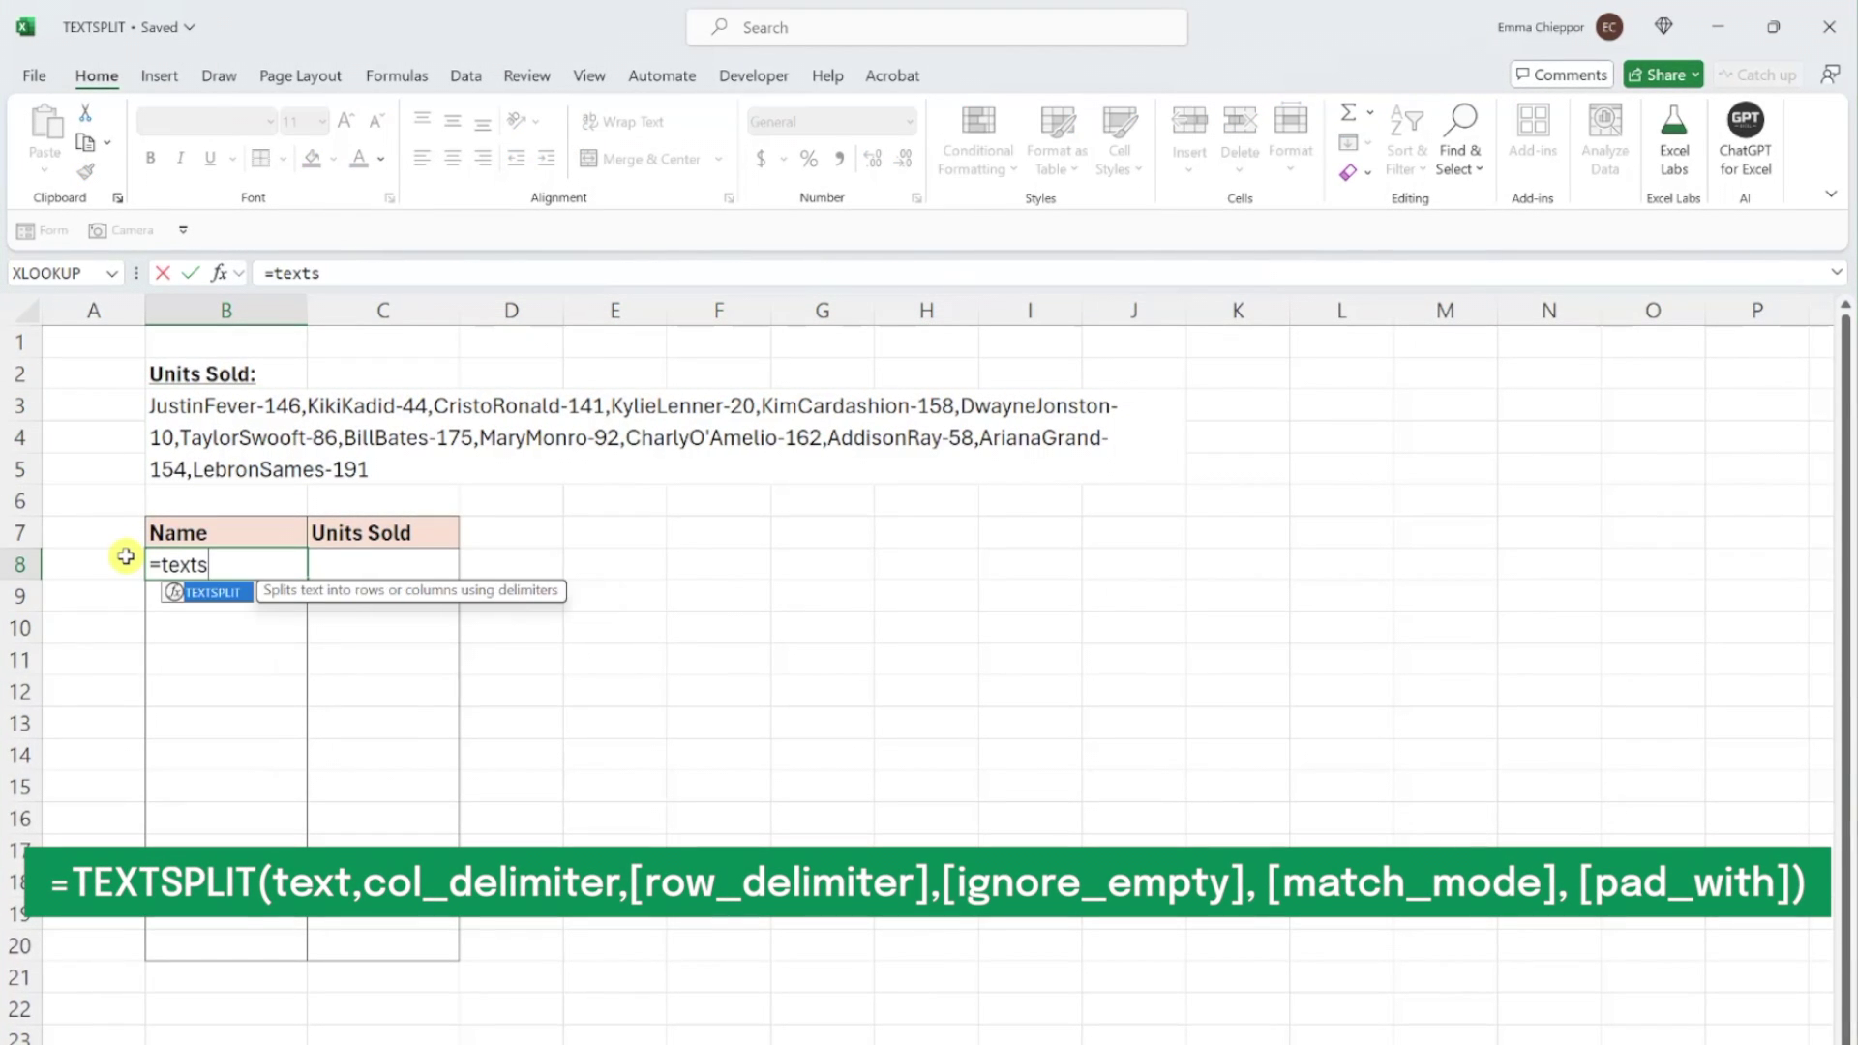
click(185, 452)
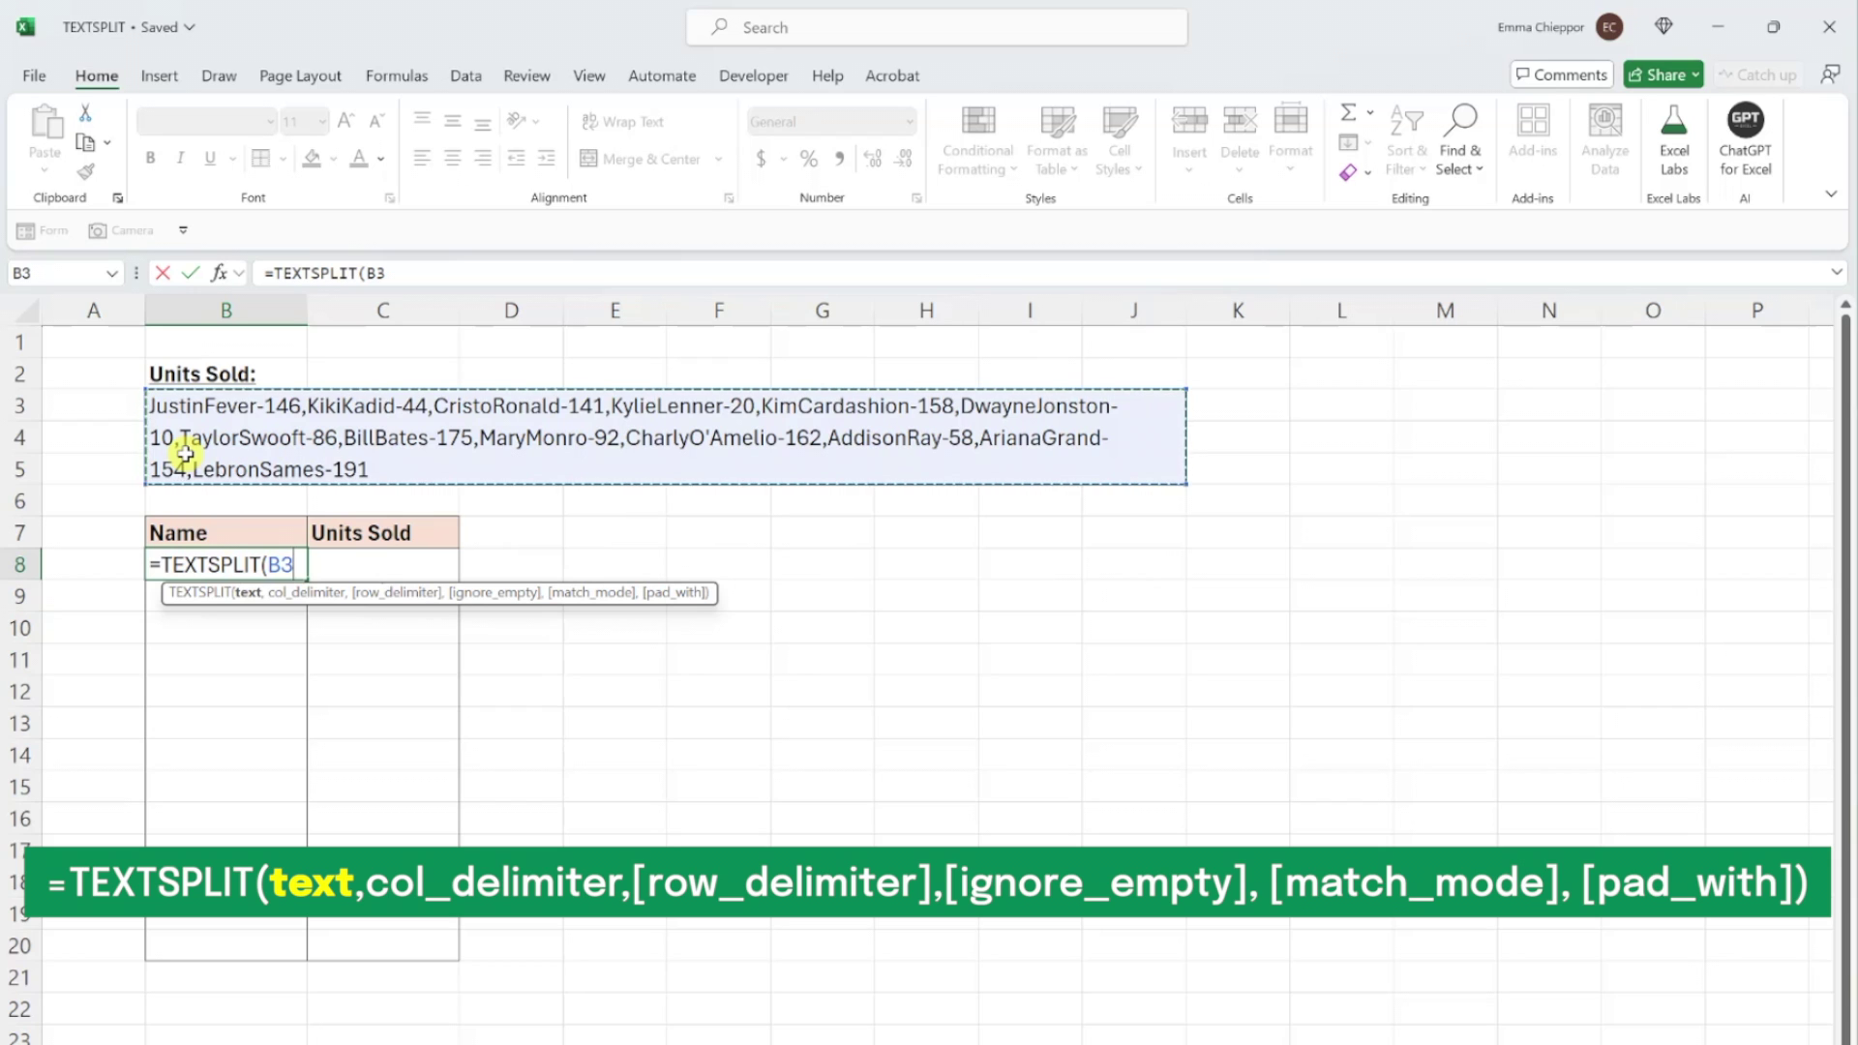
text(,")
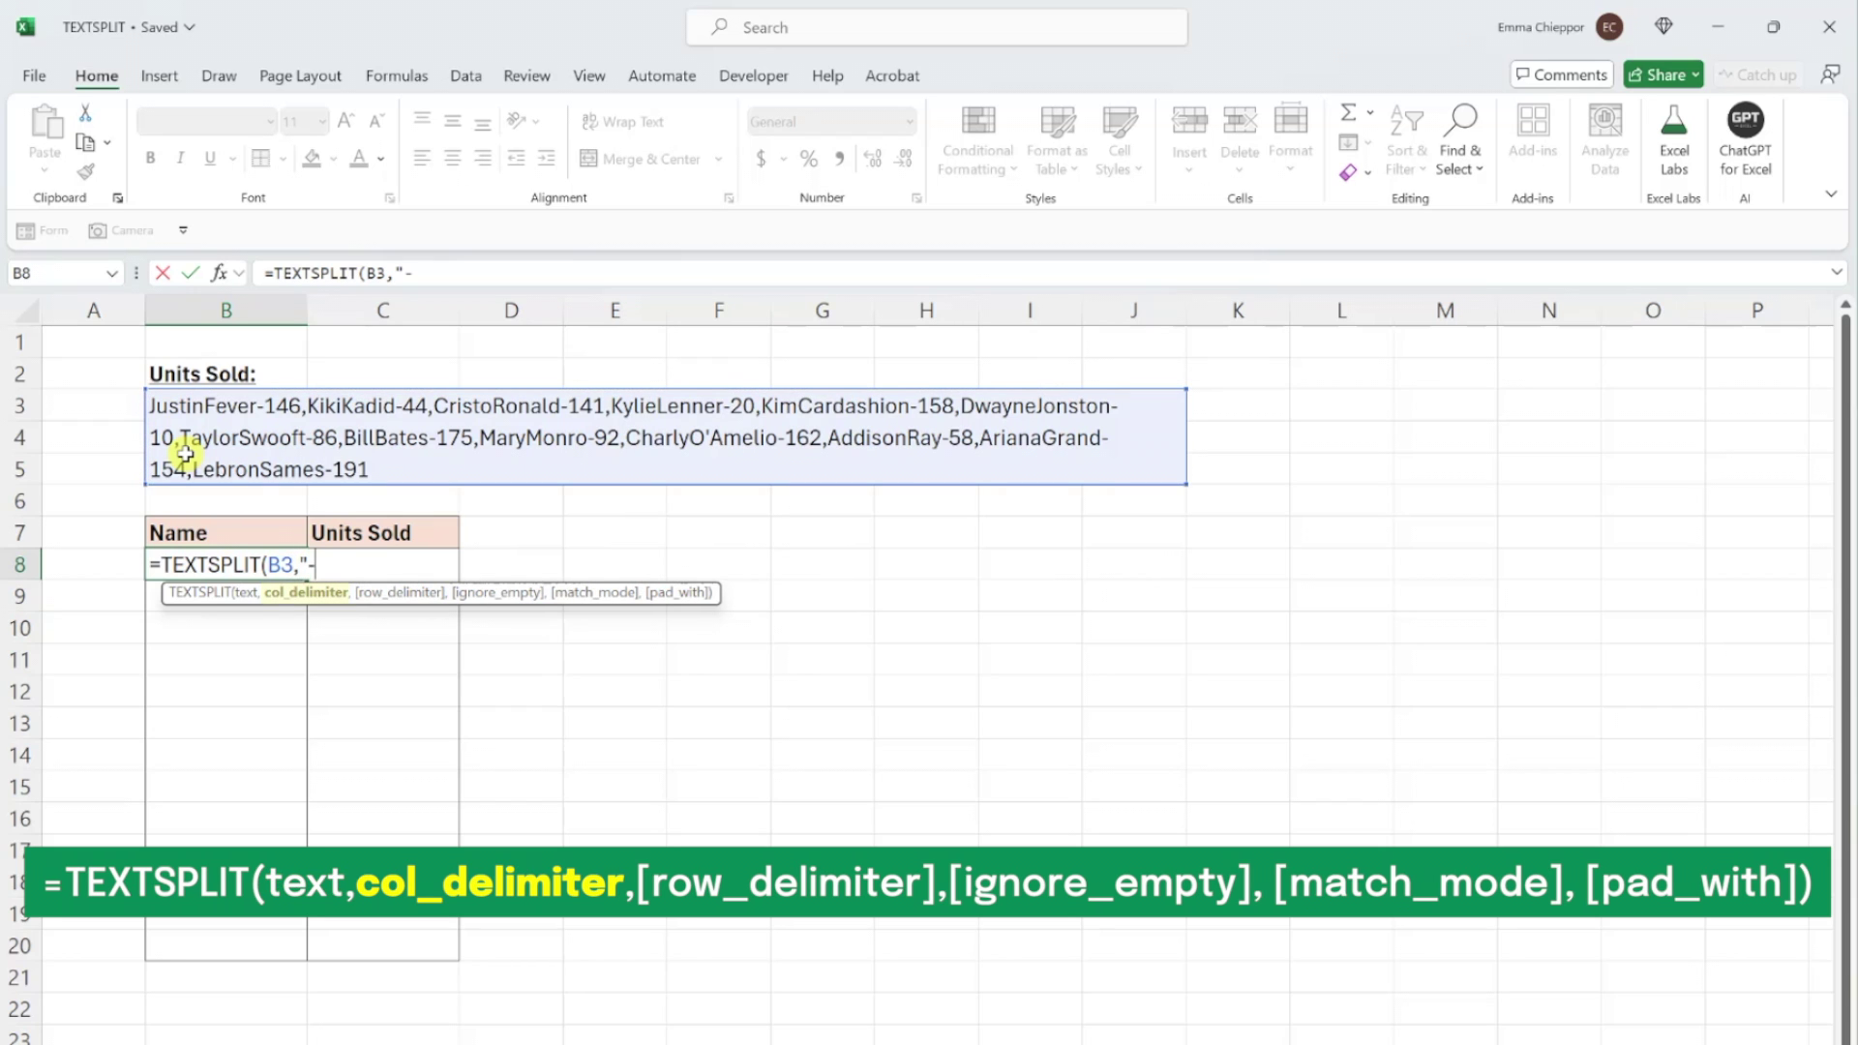
text(-",")
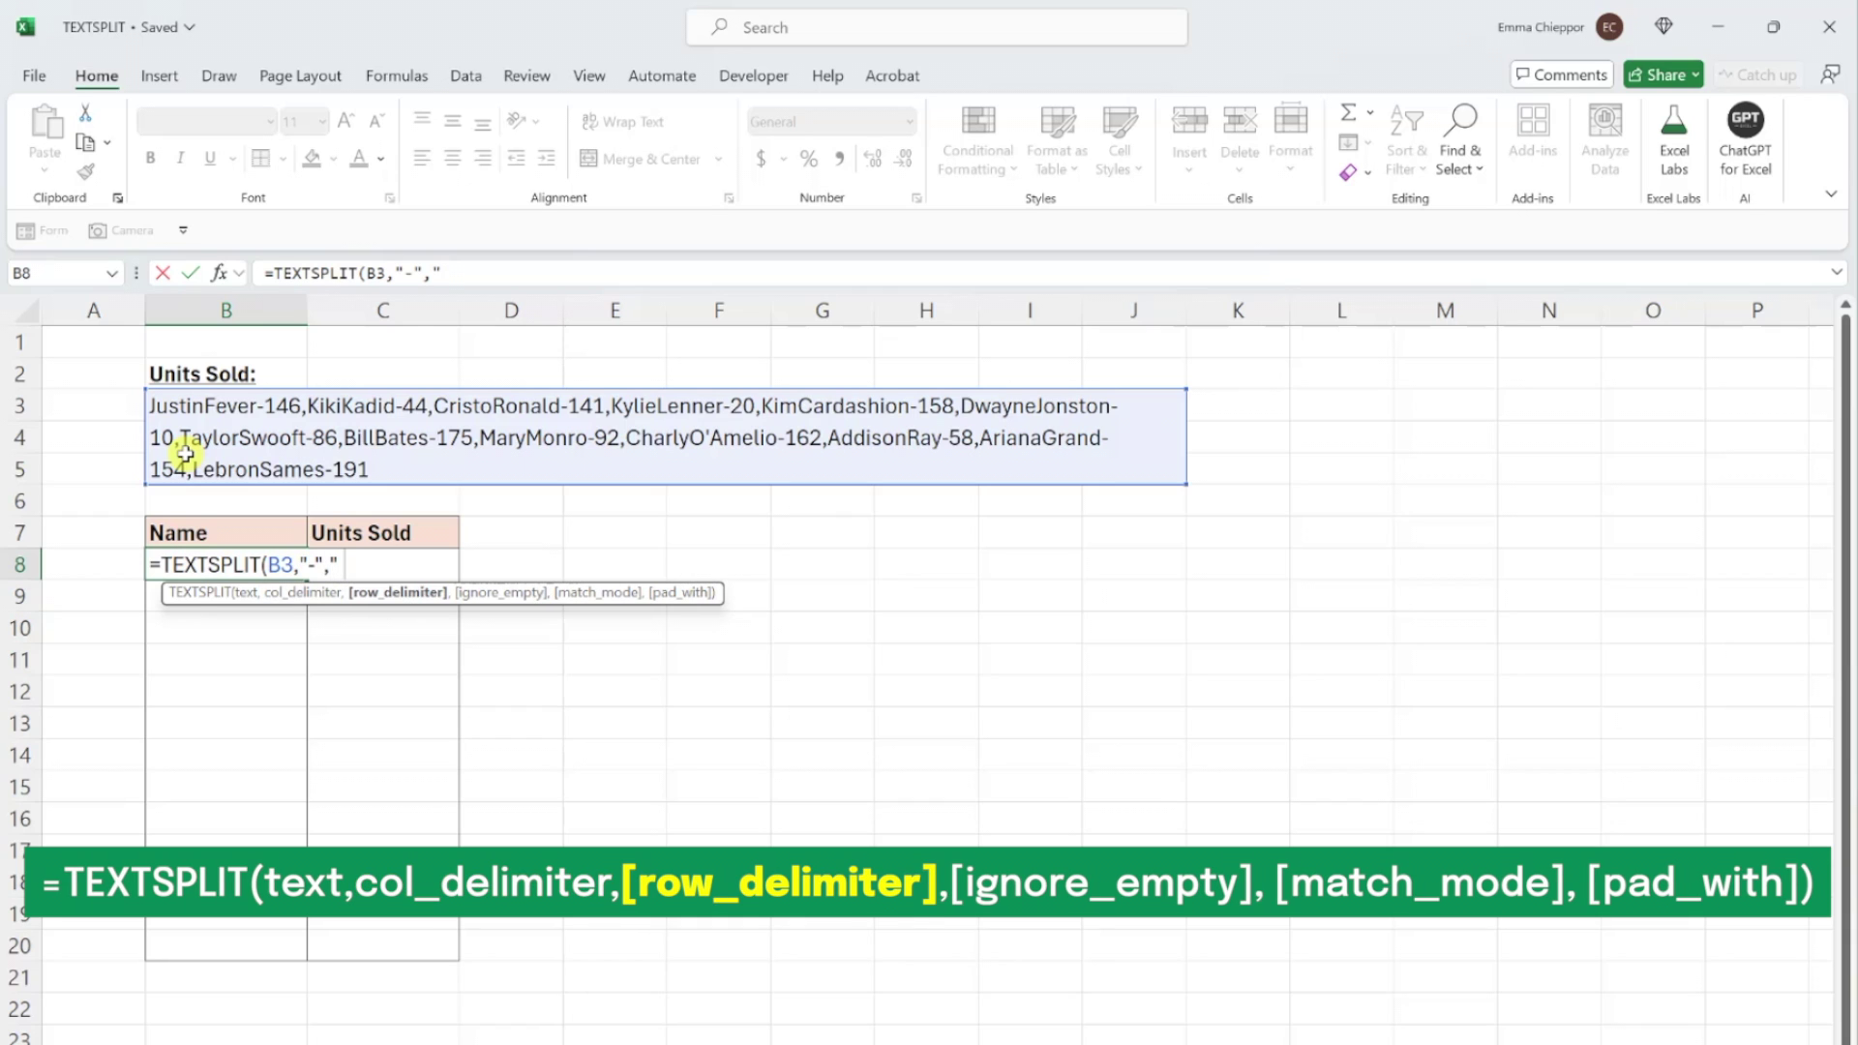
text(,")
text())
key(Return)
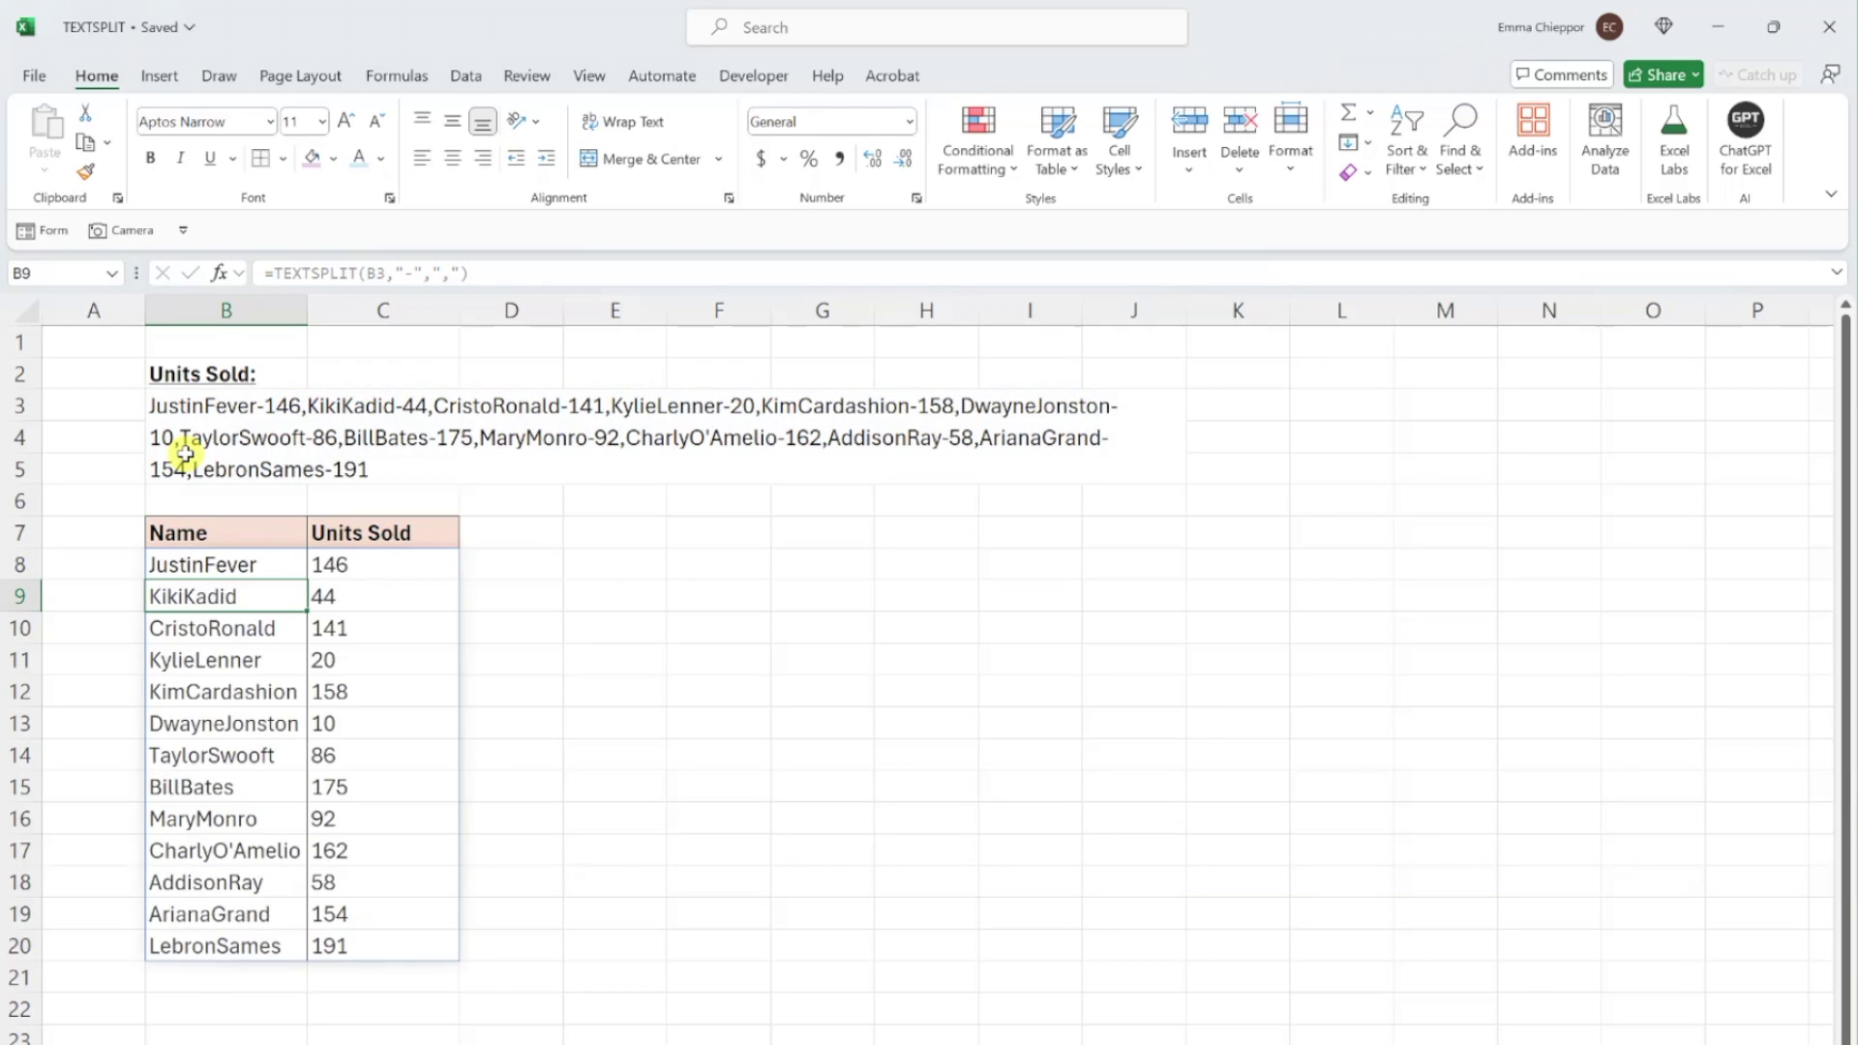